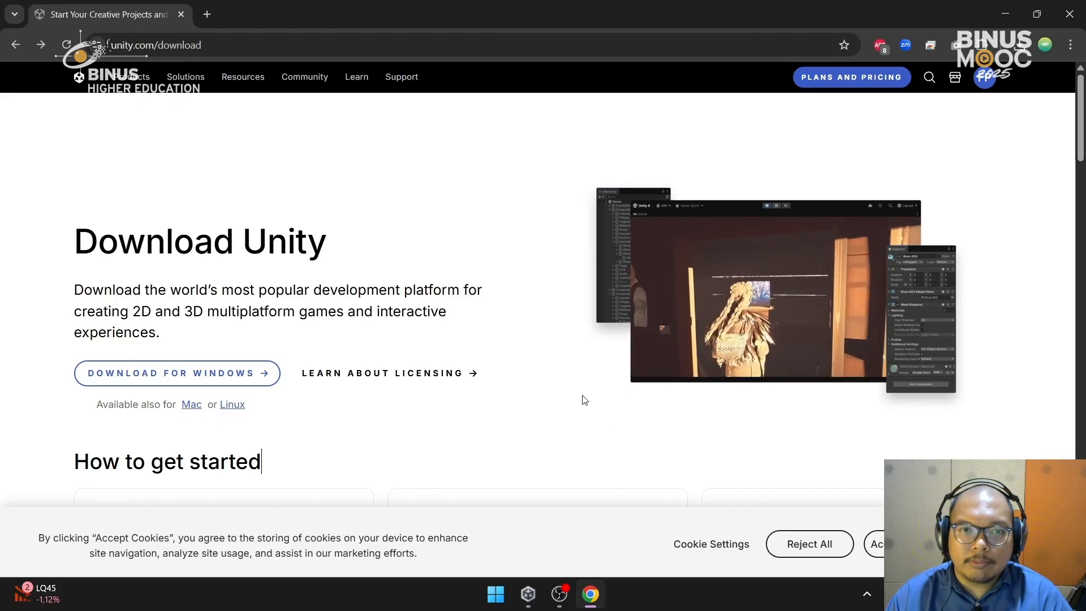
Switch to Unity Hub and look over the installed editor versions before returning to the projects list
click(527, 594)
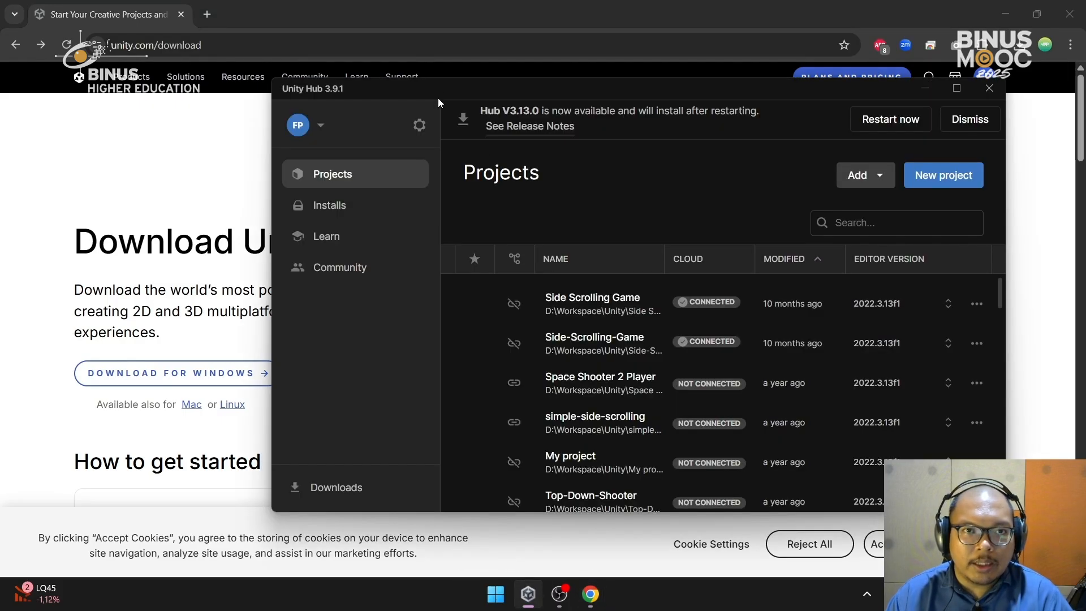
drag(433, 88, 340, 99)
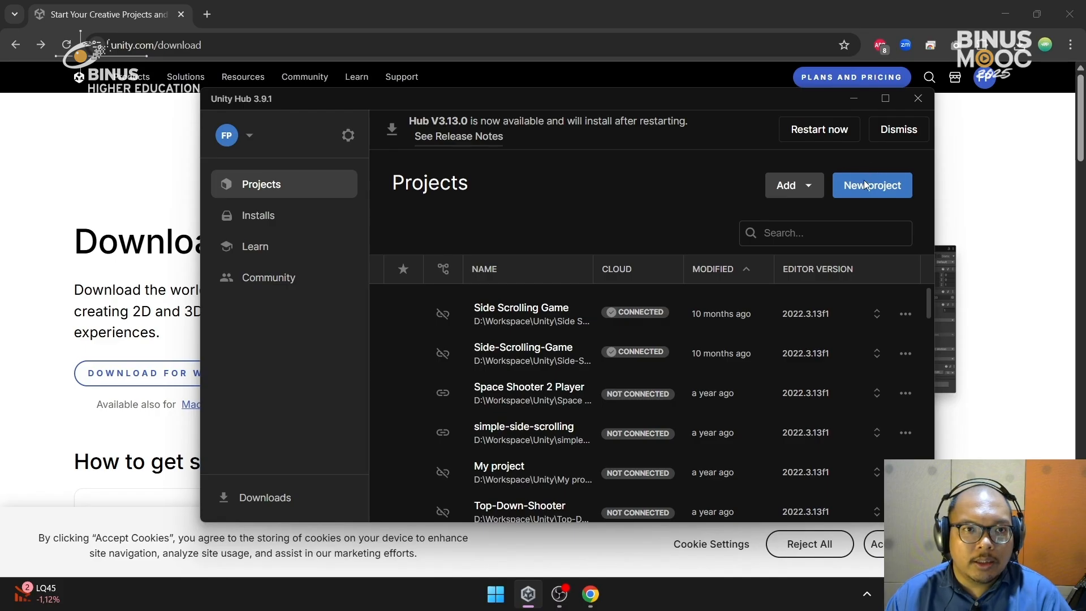
click(265, 216)
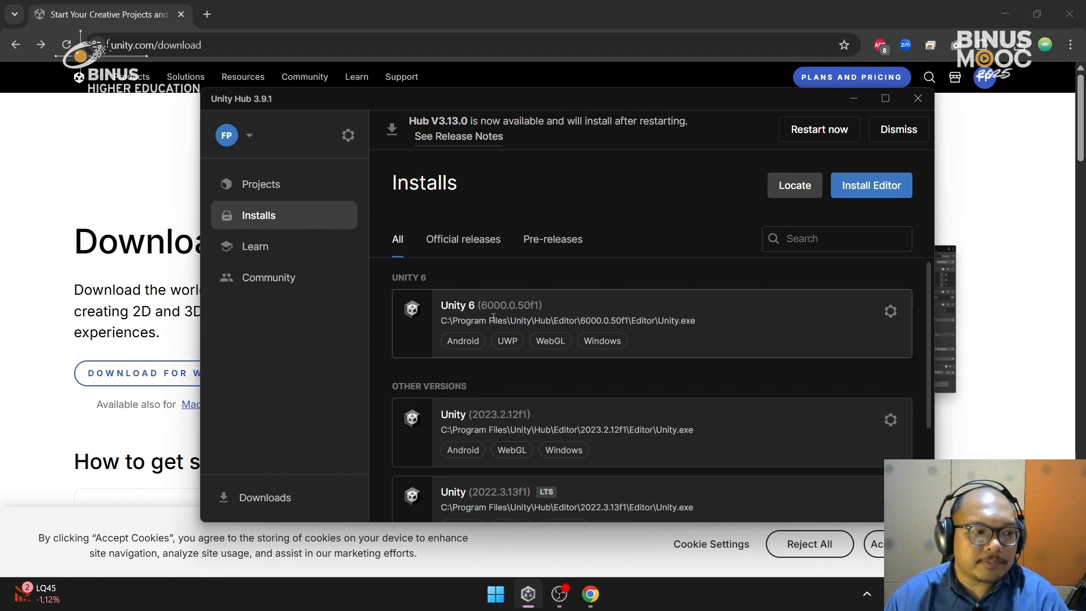
click(295, 195)
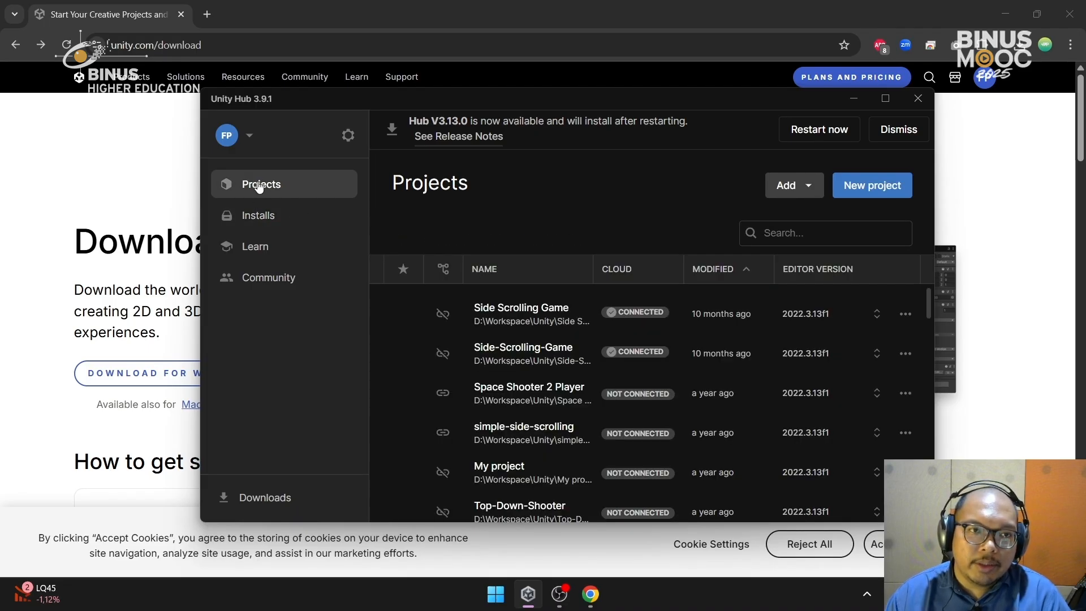
click(250, 137)
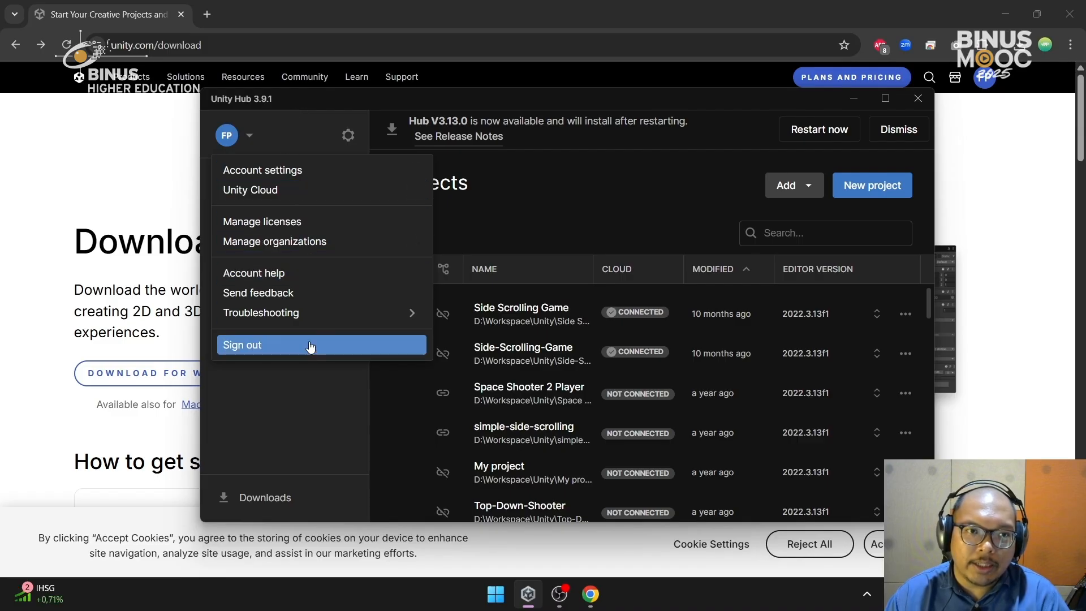
click(290, 383)
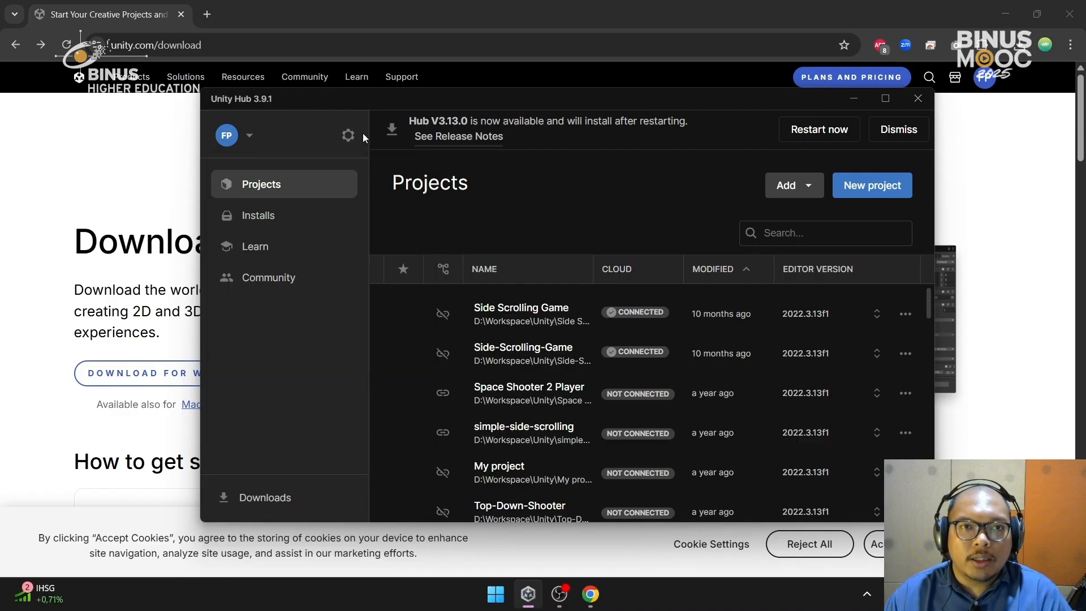
drag(342, 100, 333, 78)
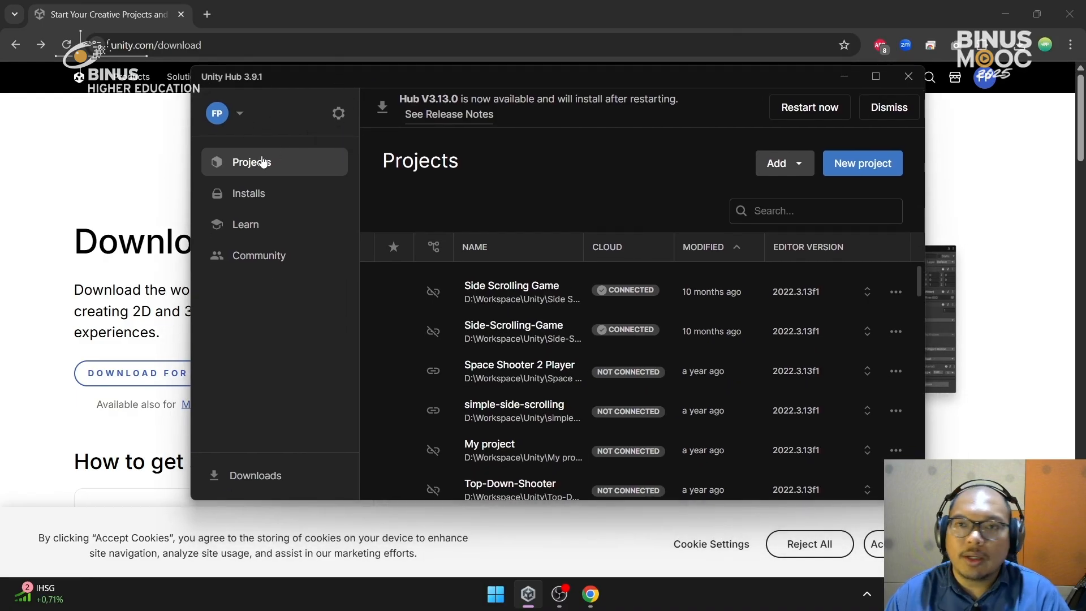
click(241, 120)
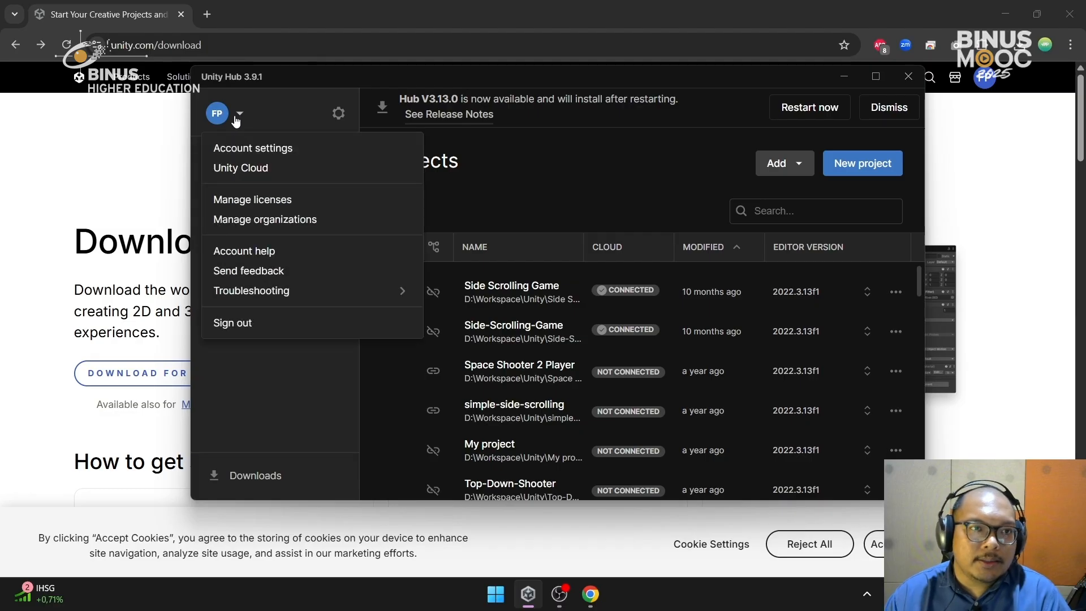
click(284, 399)
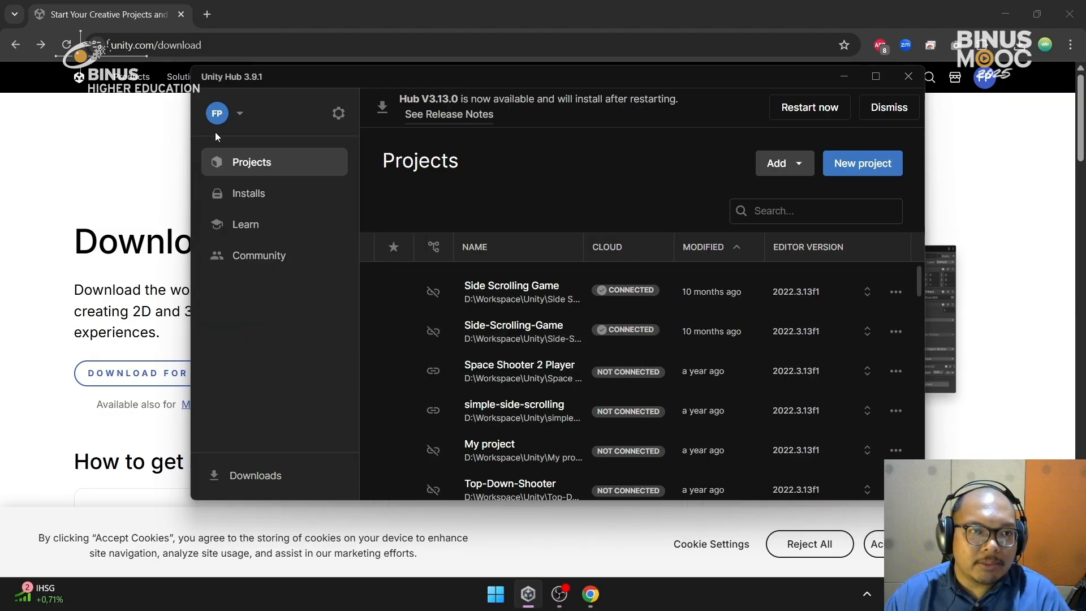
Examine the account's licenses and the terms for getting a free personal license, closing them without activating one
click(235, 121)
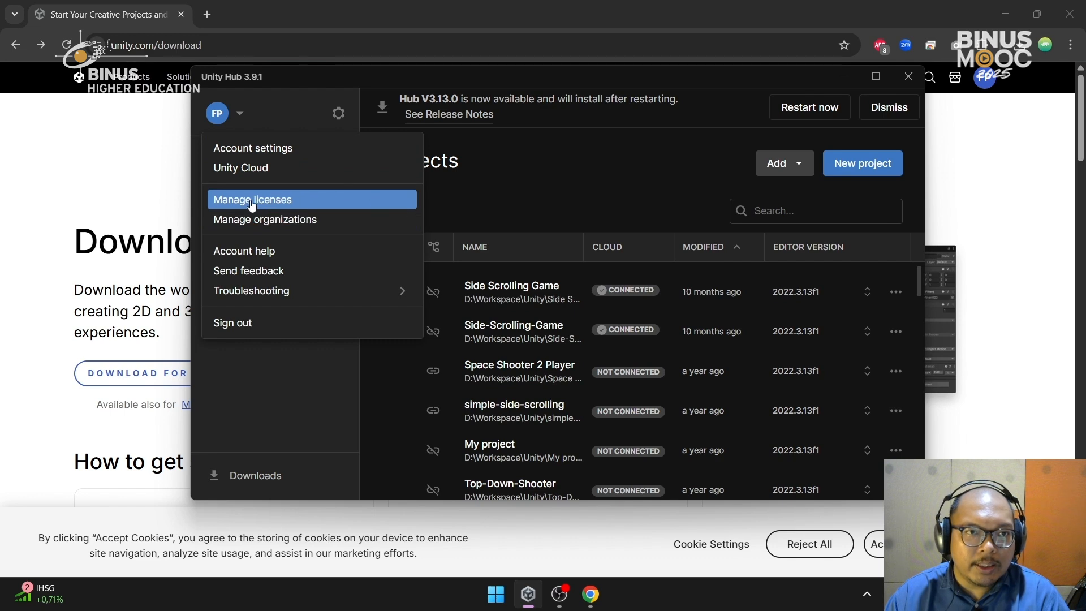
click(286, 201)
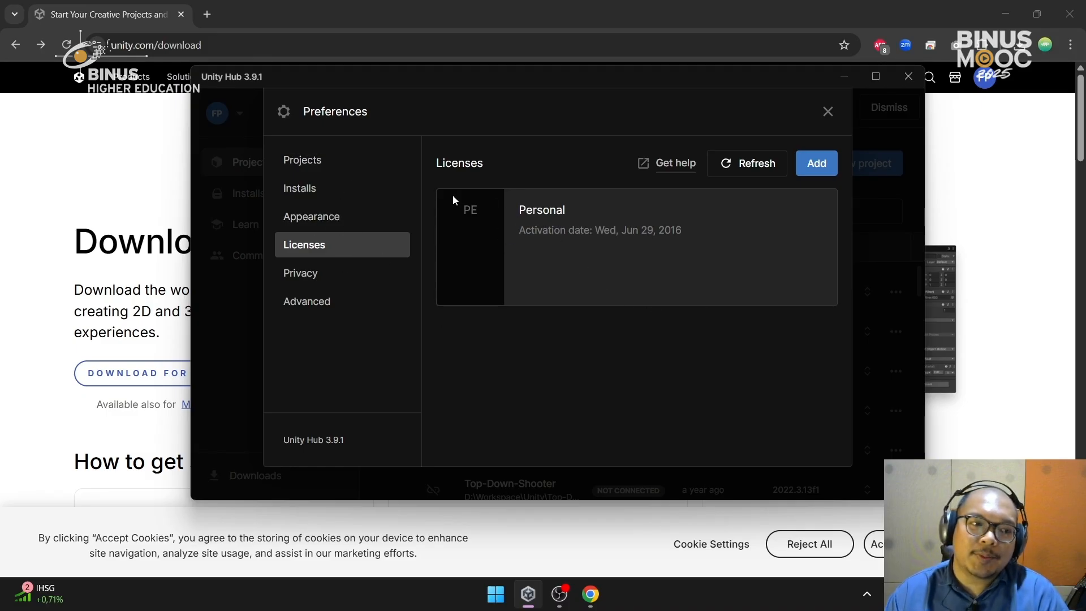
click(818, 164)
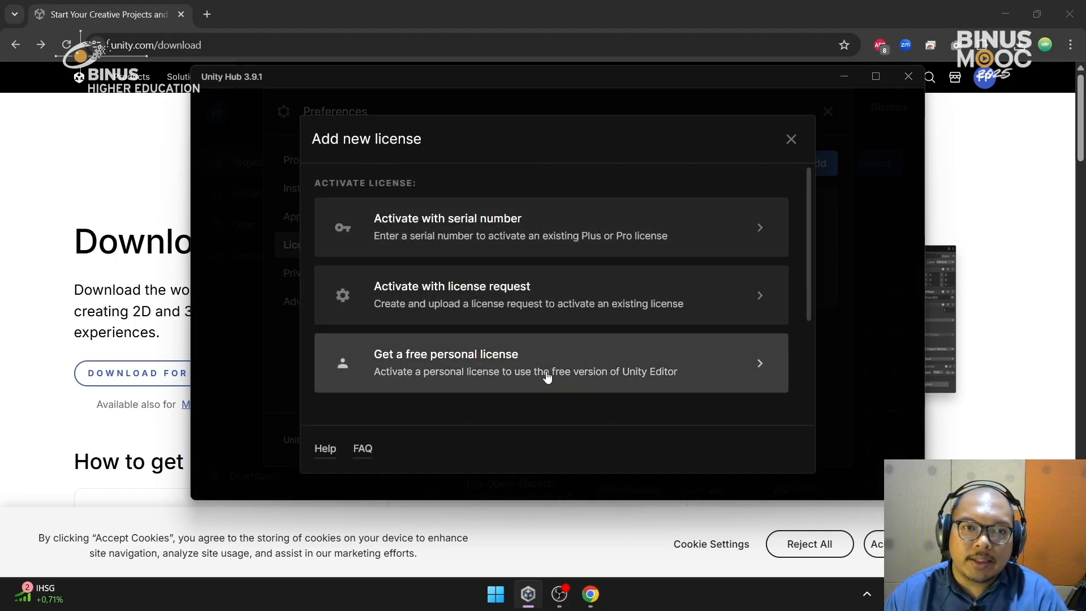
click(470, 366)
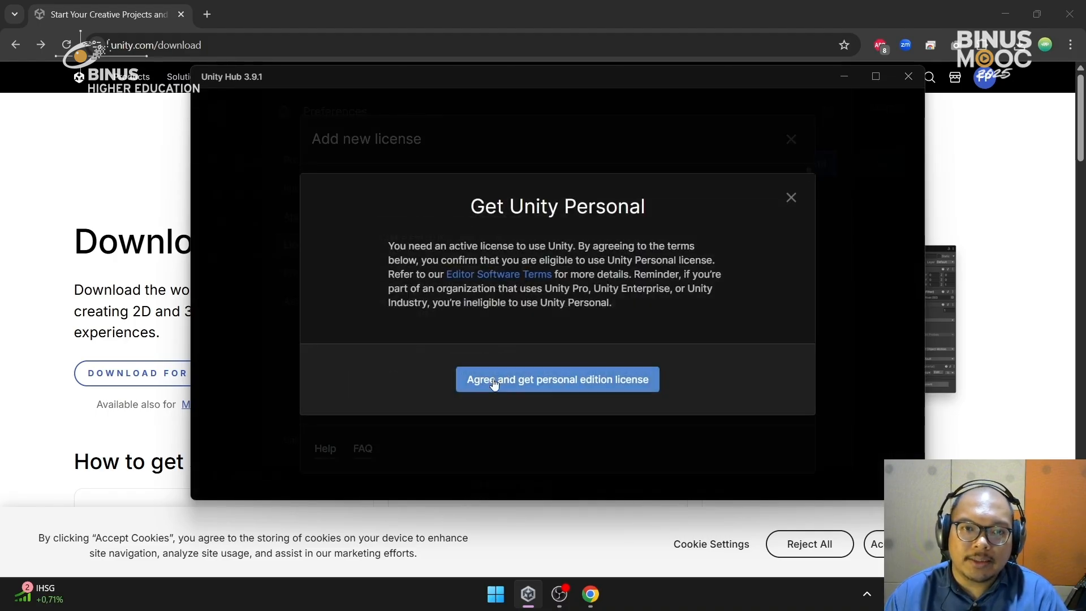
click(790, 196)
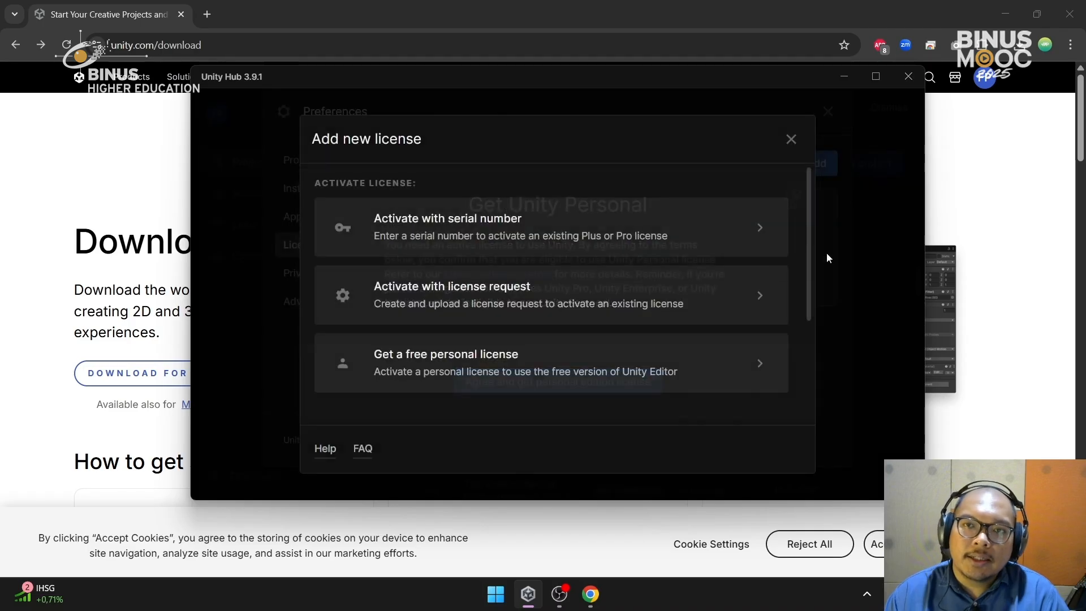
click(790, 139)
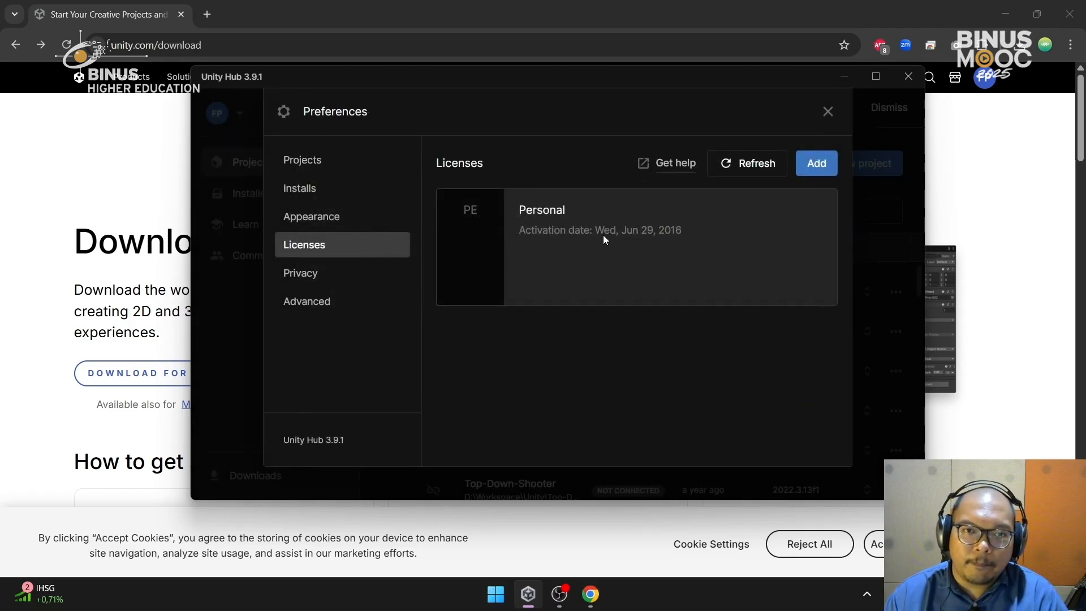
click(827, 111)
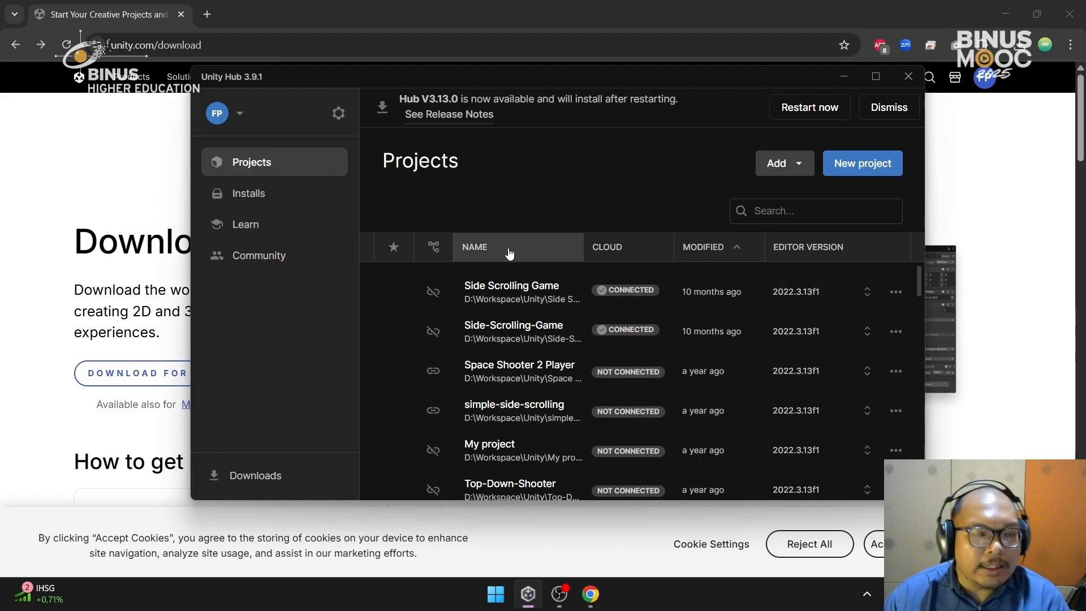
Begin a new project and set its editor version to 6000.0.50f1
mouse_move(611, 245)
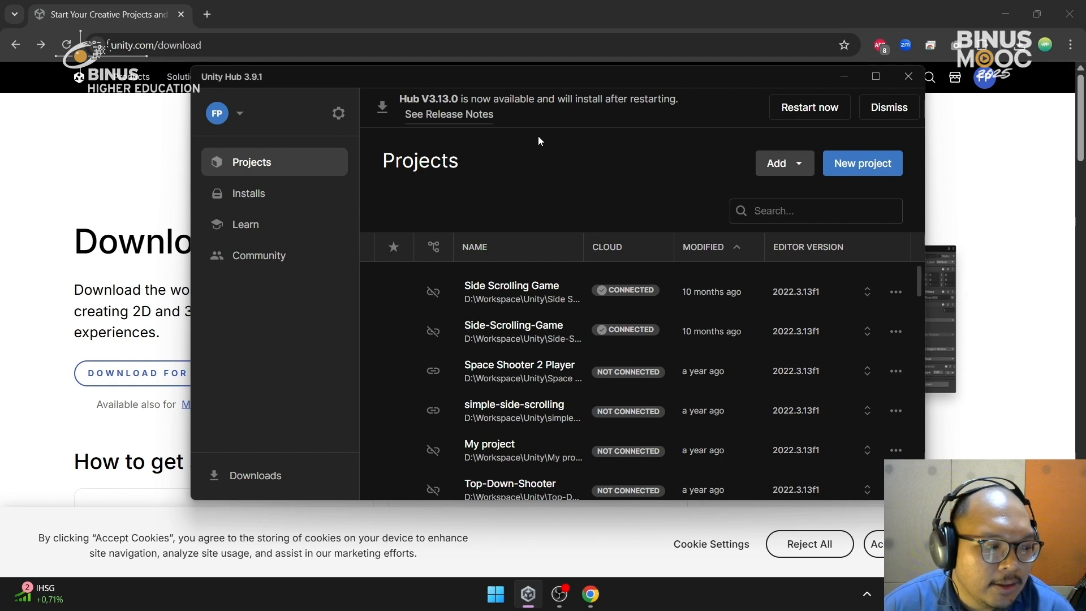
click(862, 165)
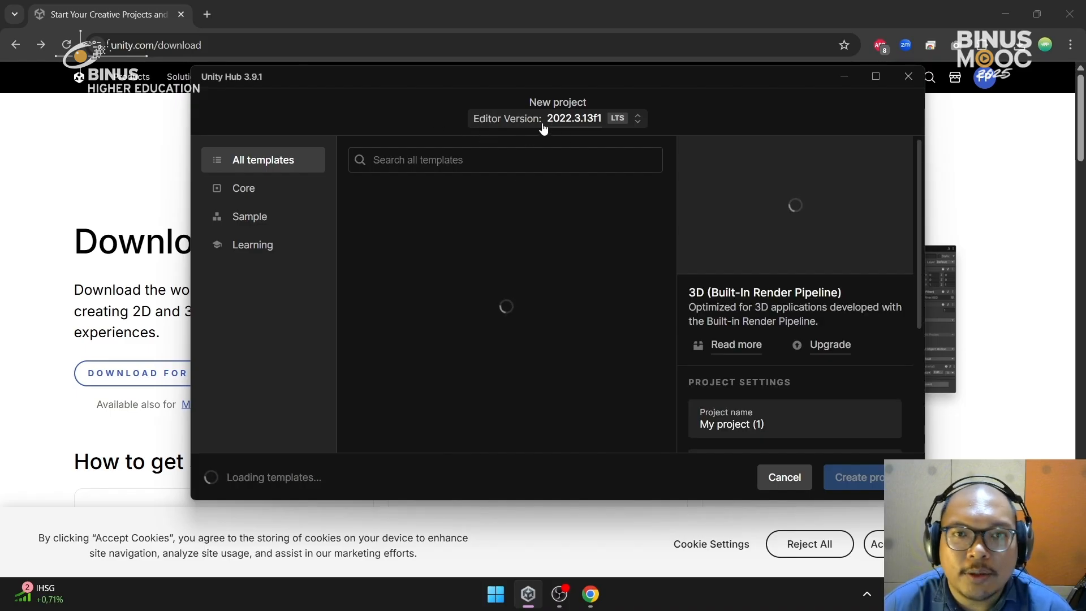
click(563, 125)
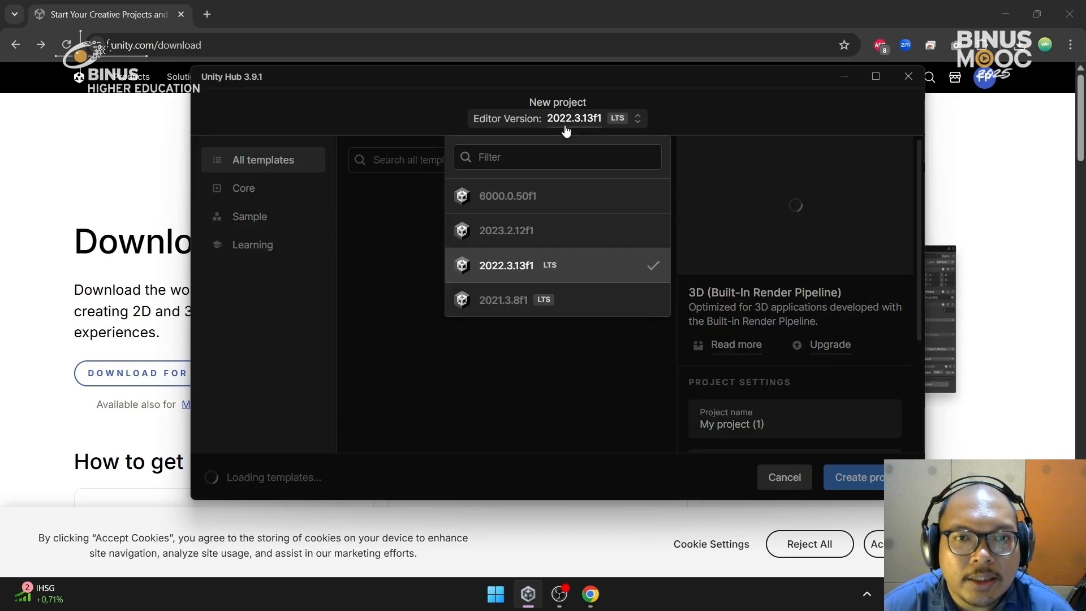
click(489, 198)
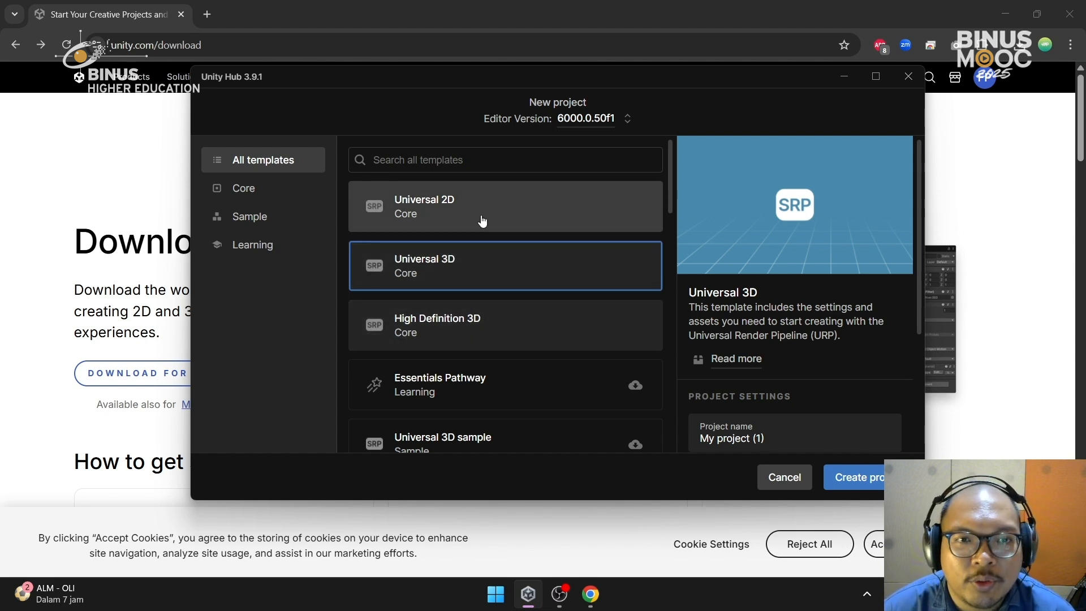
Look through the full list of project templates offered for this editor version
scroll(492, 278, down, 5)
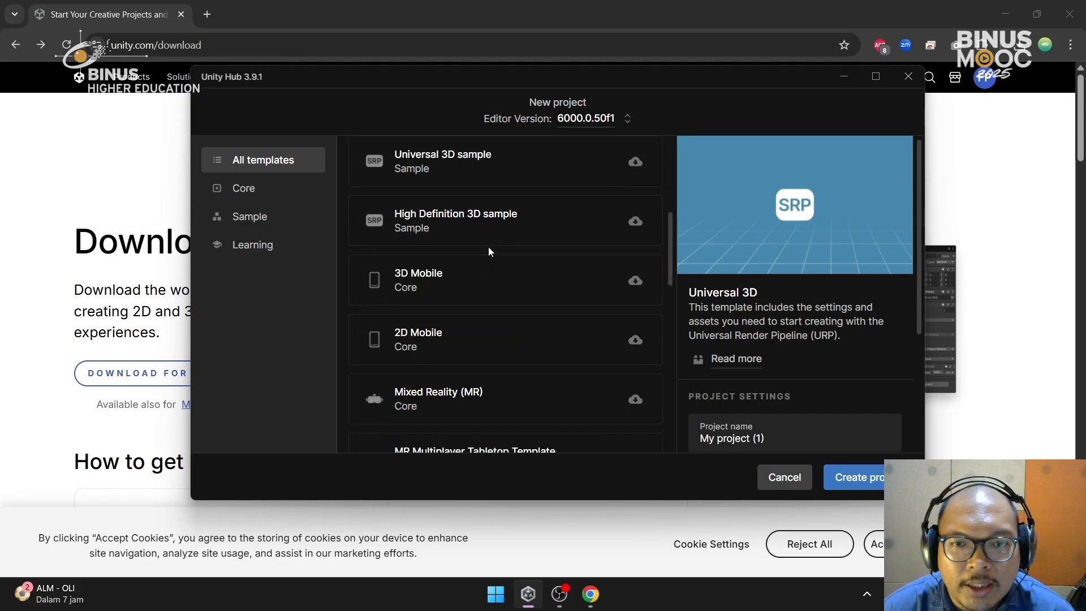
scroll(466, 222, down, 2)
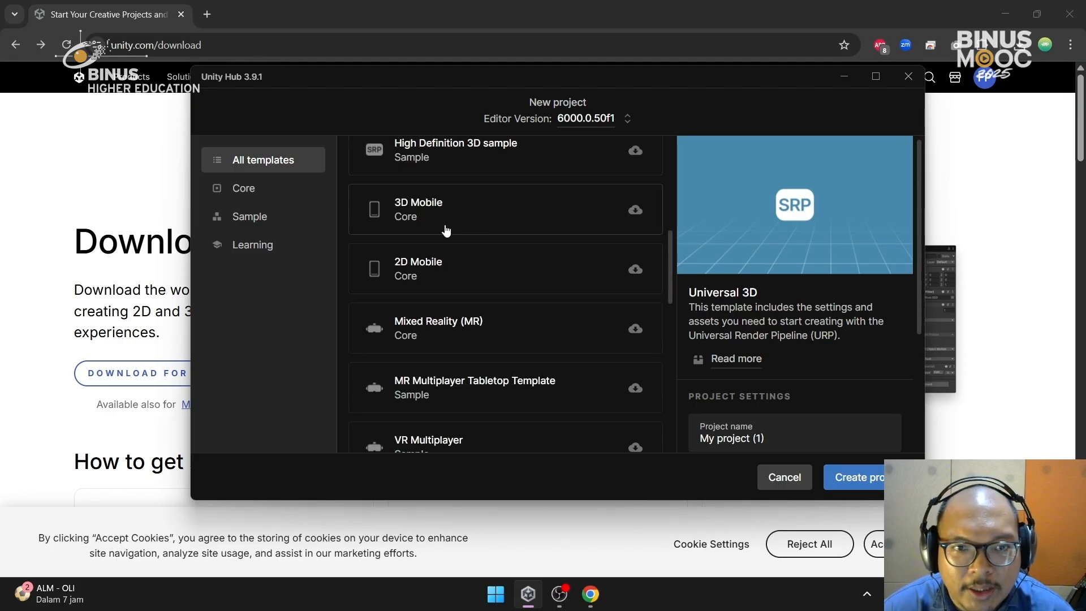
scroll(473, 249, down, 3)
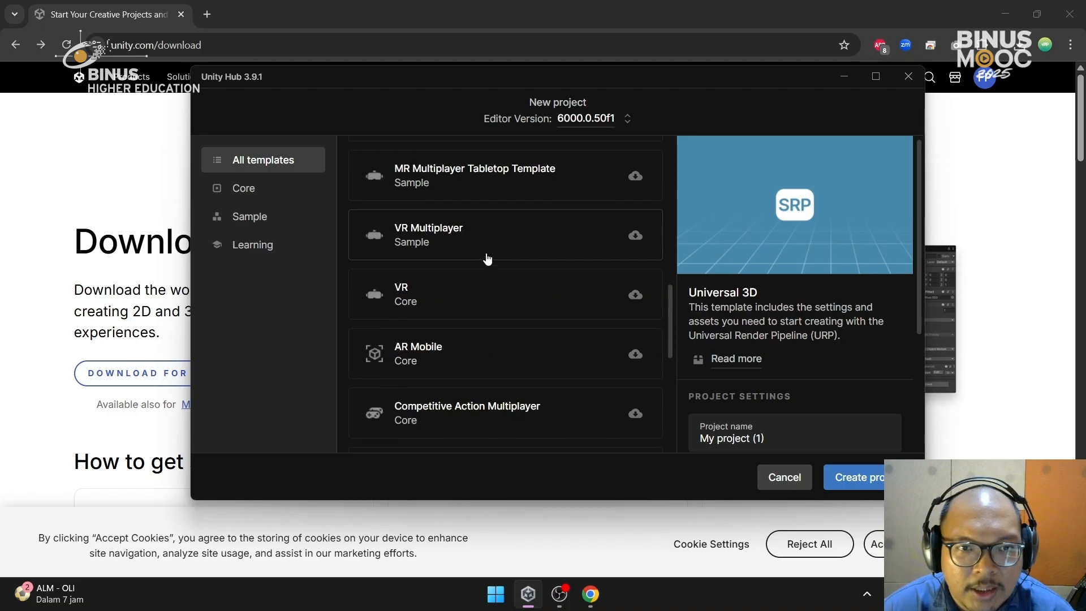
scroll(481, 317, down, 5)
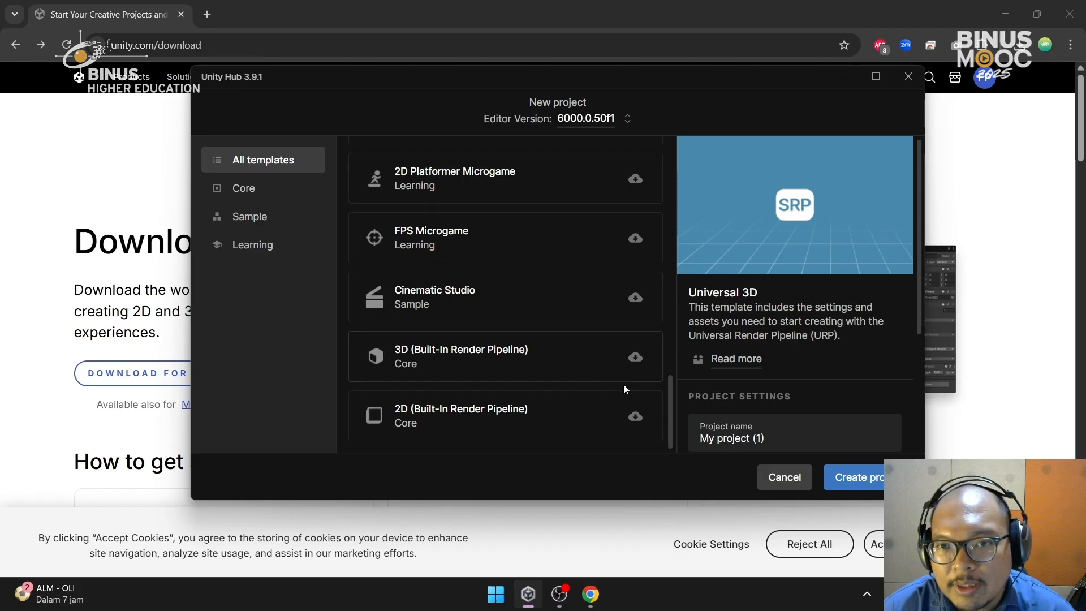
scroll(626, 388, down, 6)
scroll(626, 395, up, 2)
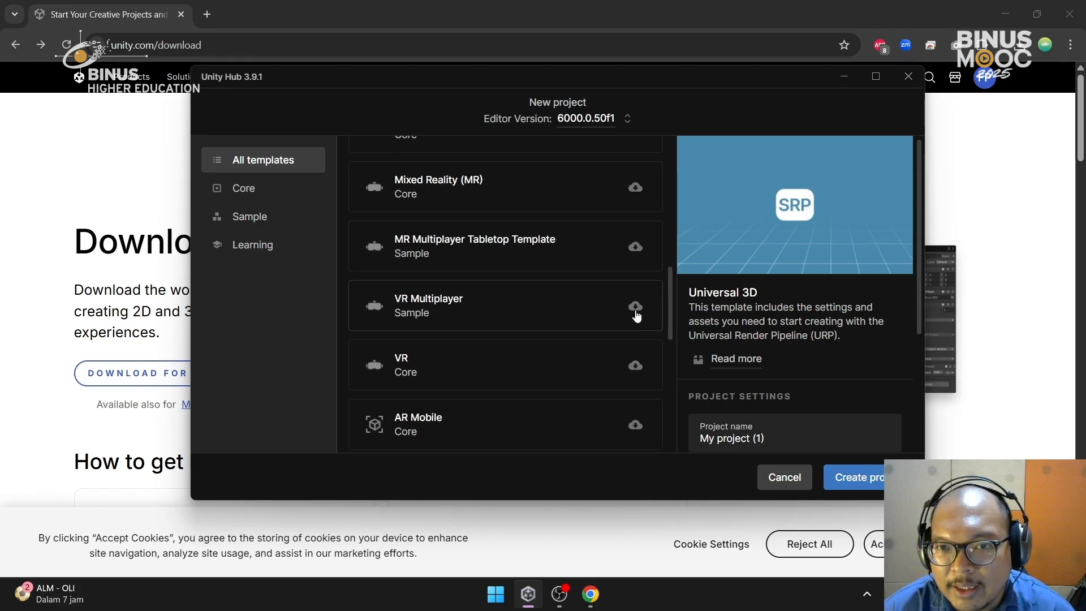
scroll(611, 303, up, 1)
scroll(605, 308, up, 8)
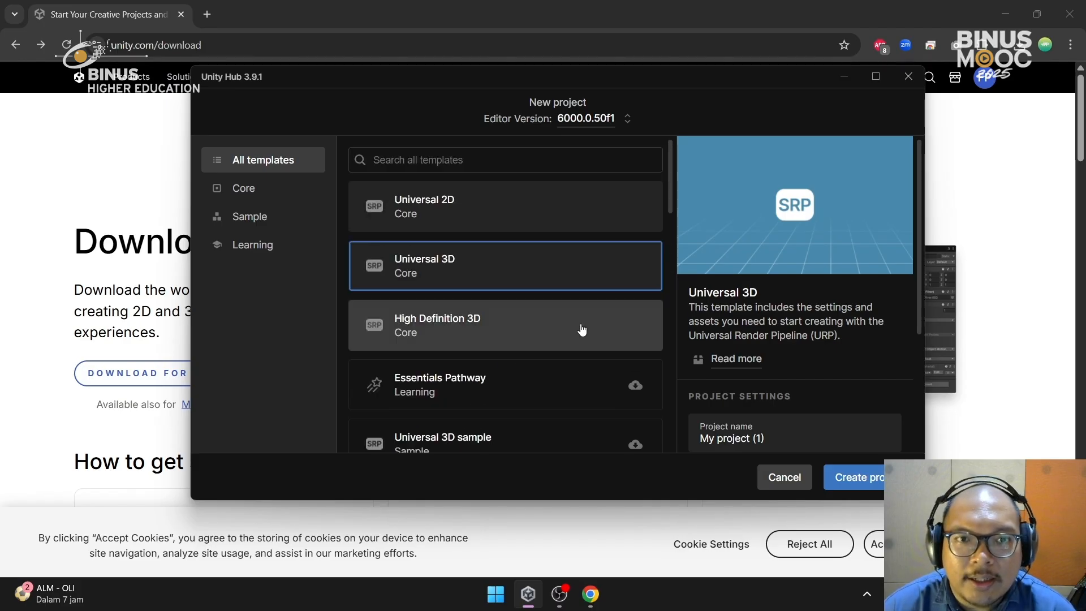
Create a project from the Universal 2D template named catch-the-apple, with Connect to Unity Cloud turned off
click(491, 214)
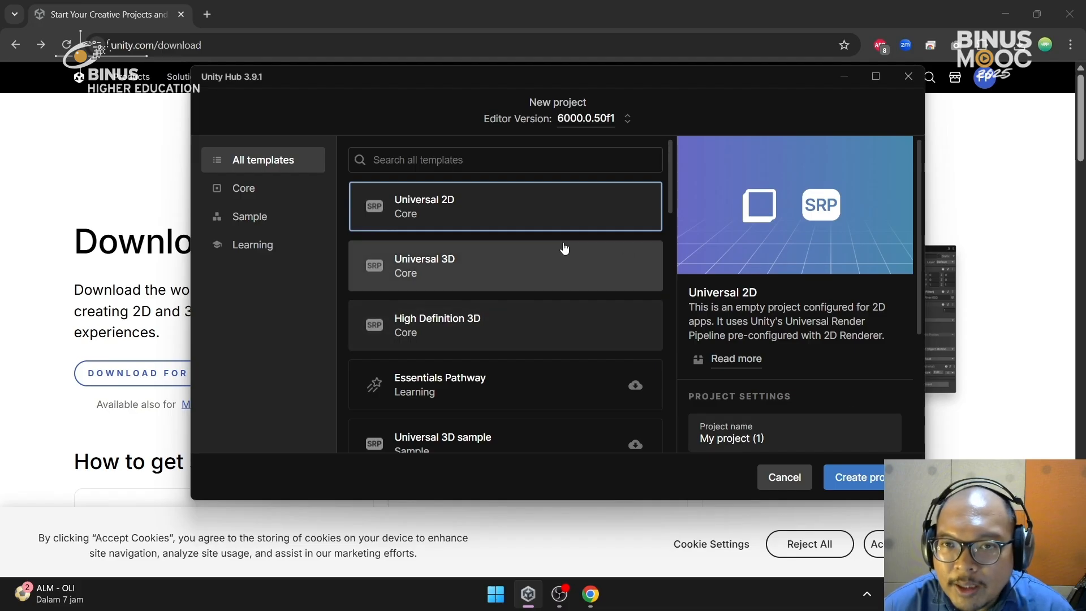
scroll(810, 242, down, 3)
scroll(741, 235, down, 1)
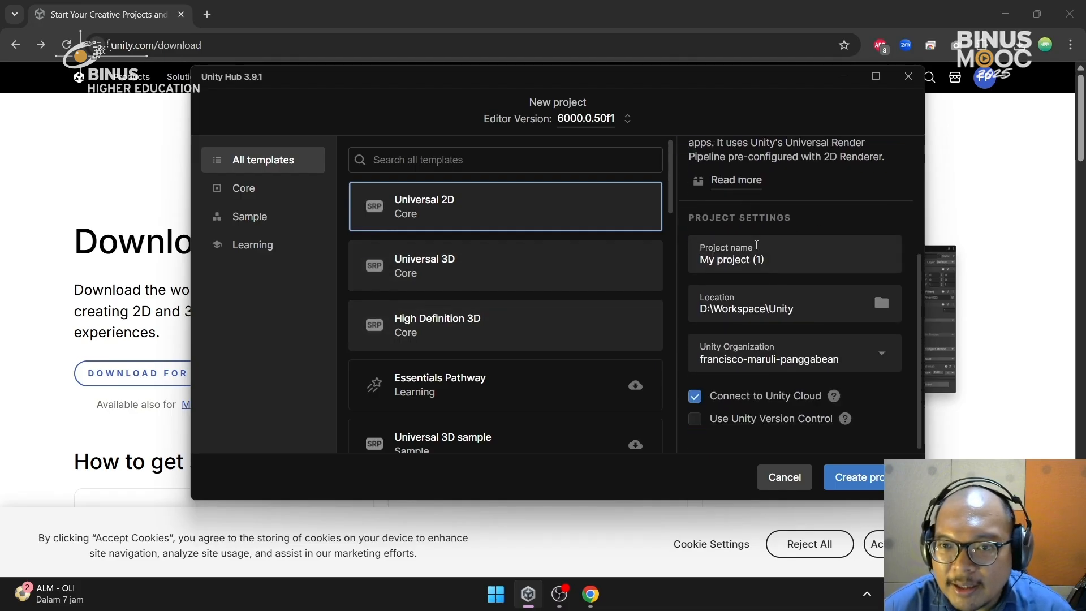
click(813, 267)
drag(814, 267, 665, 257)
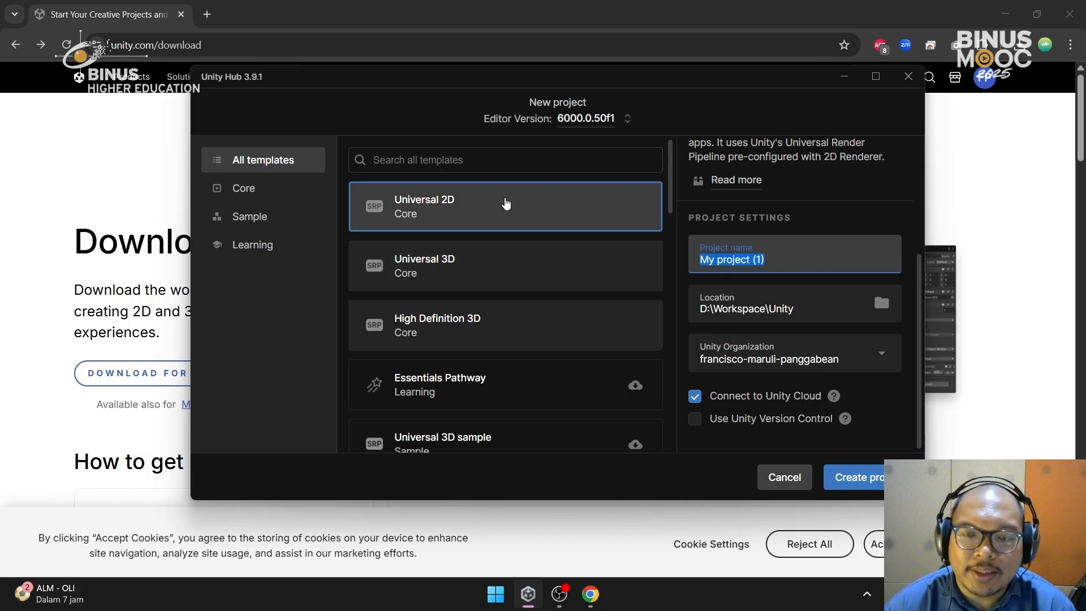
text(d)
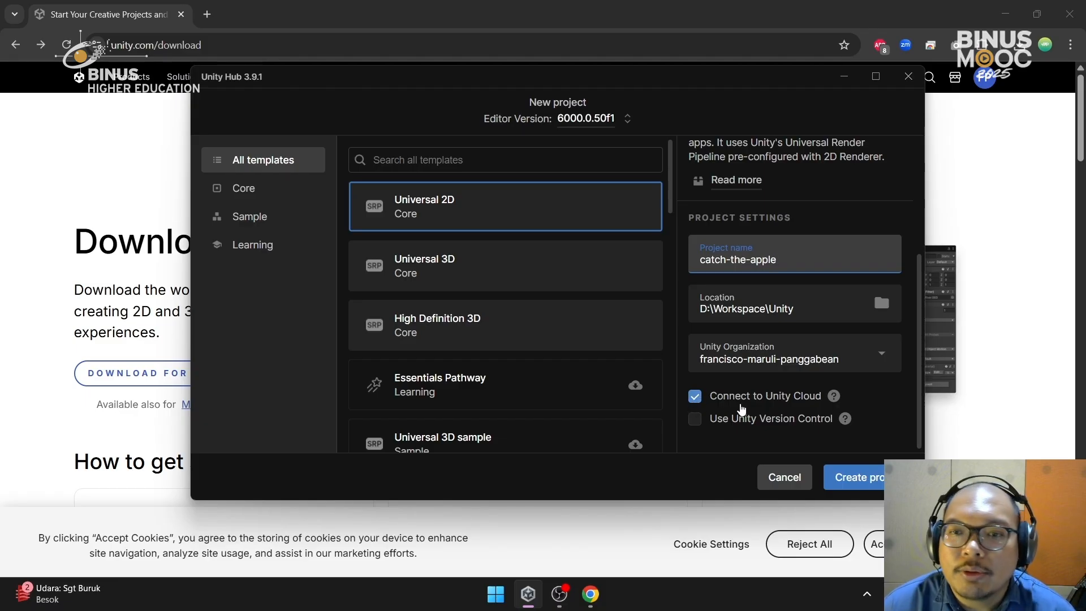
click(695, 396)
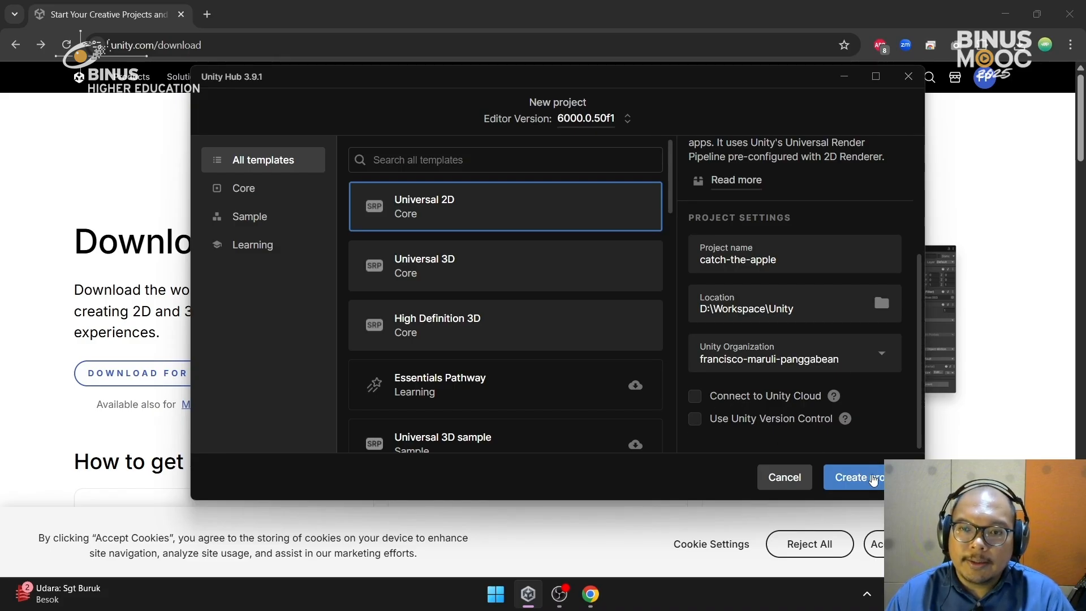
click(843, 477)
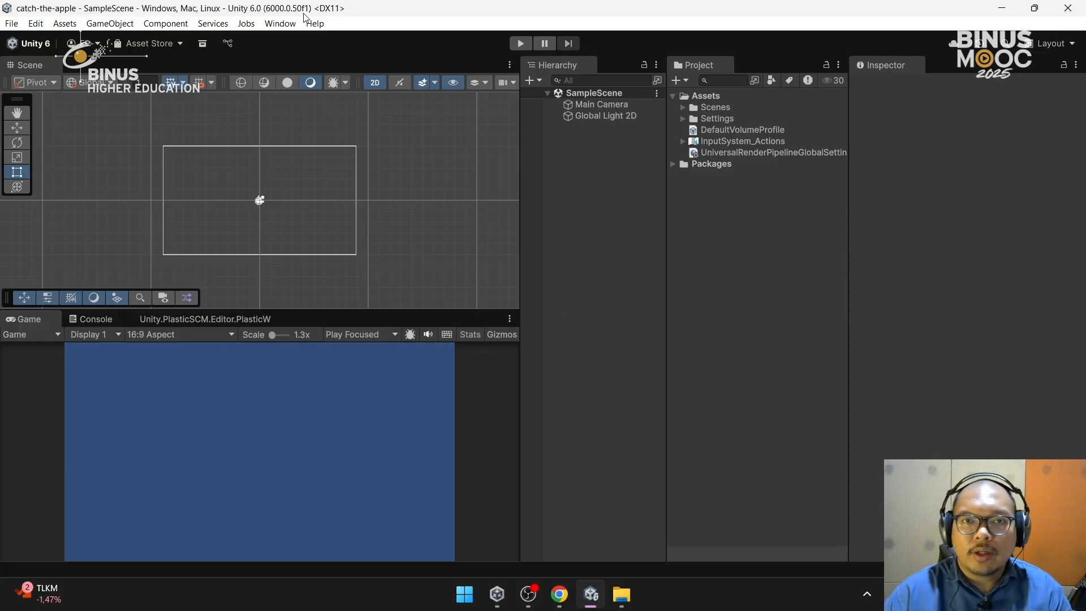
Switch the editor to the Default layout and compare the Game and Scene views, ending on the Scene view
click(1052, 43)
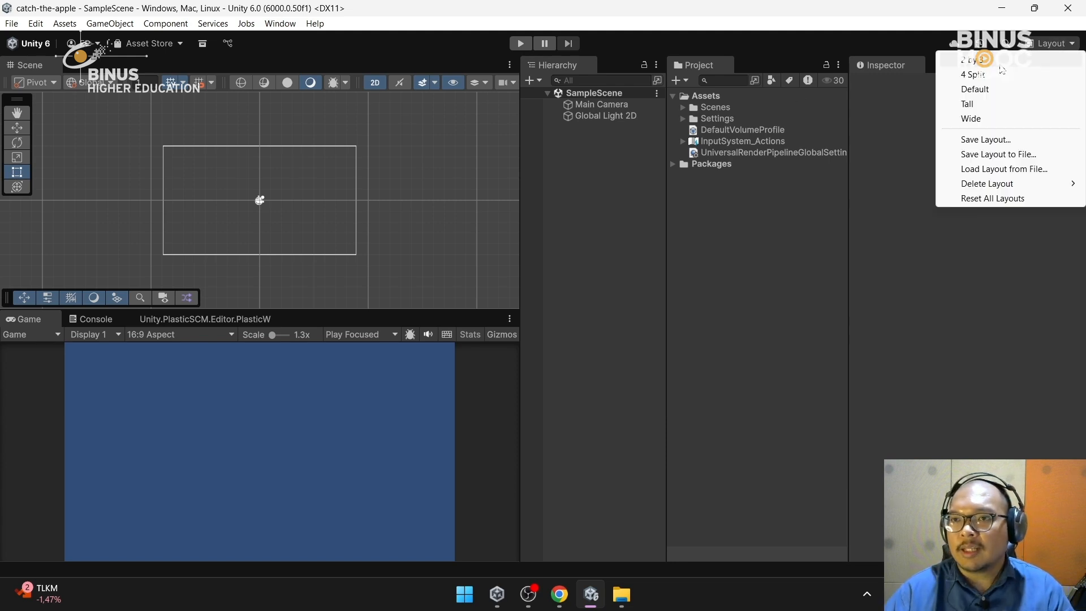
click(974, 90)
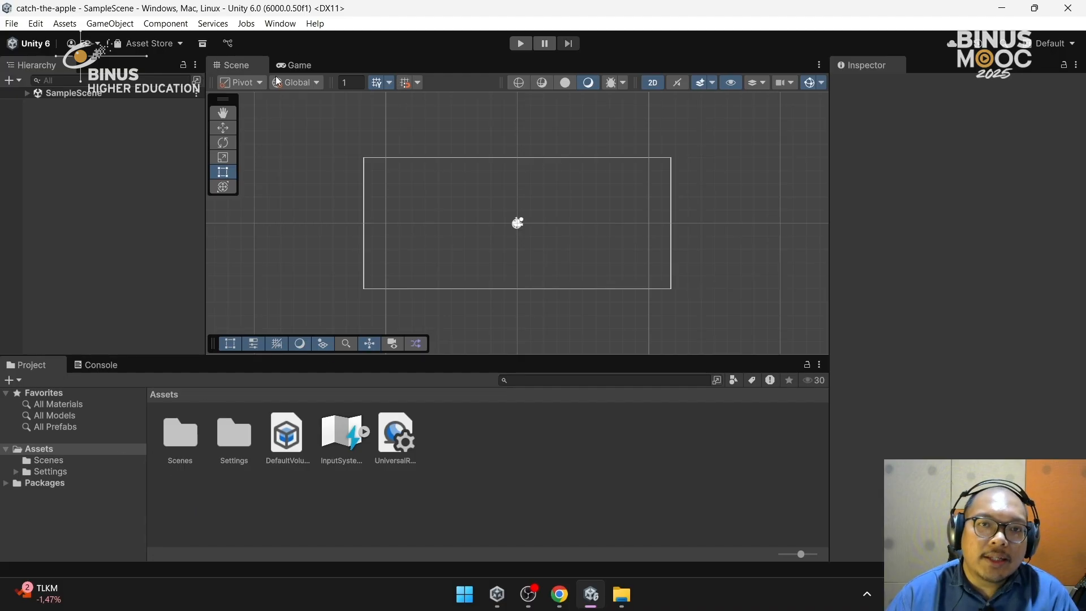
click(287, 65)
click(237, 66)
click(292, 67)
click(249, 67)
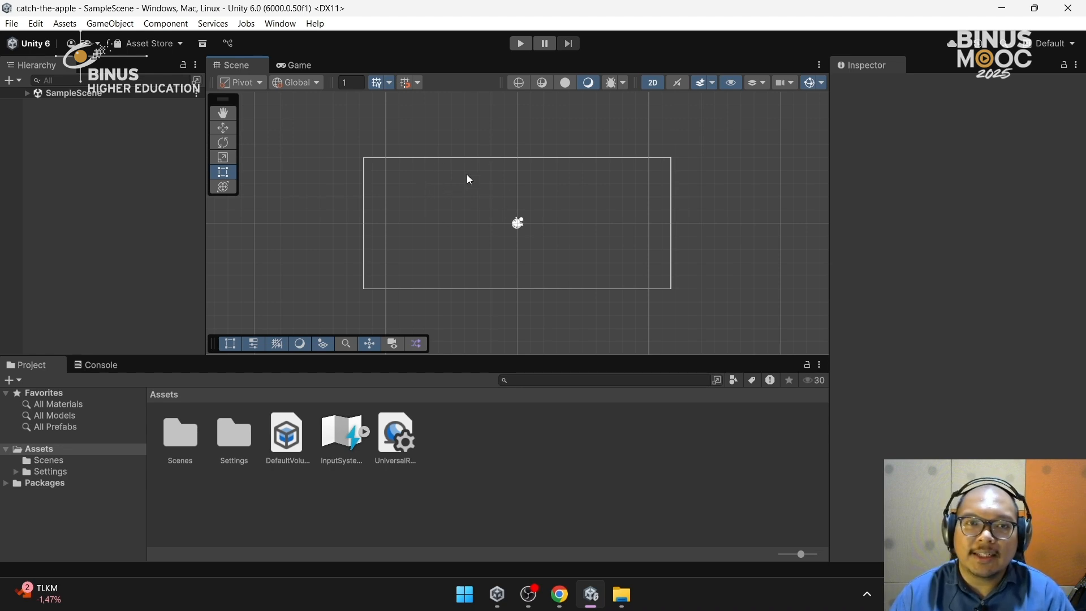
Expand SampleScene in the Hierarchy and examine the properties of Main Camera and Global Light 2D, ending with Global Light 2D selected
scroll(467, 206, up, 1)
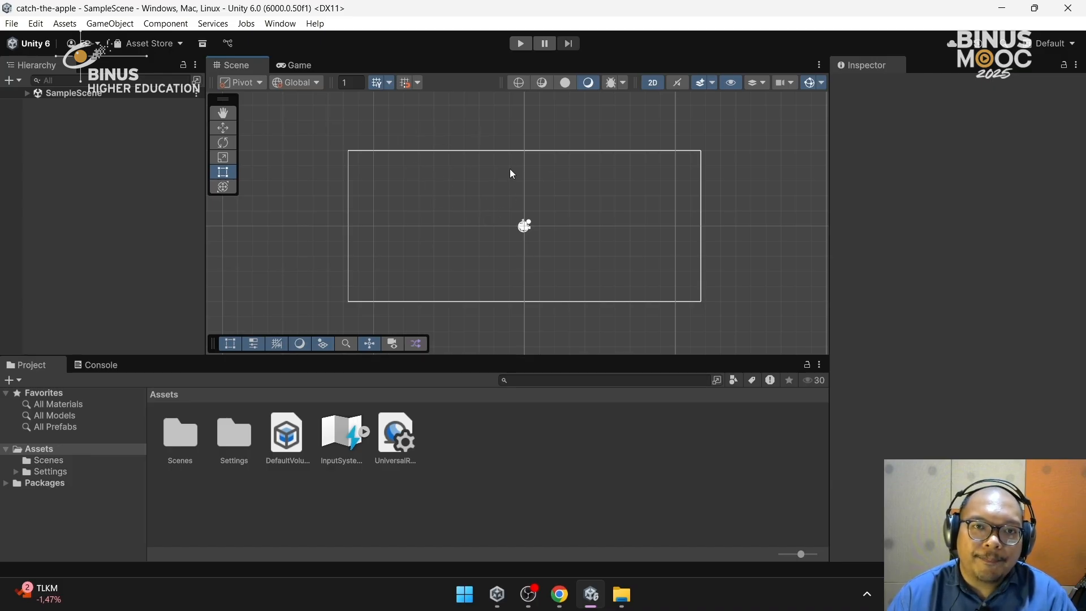
middle_drag(524, 238, 467, 223)
scroll(409, 185, up, 2)
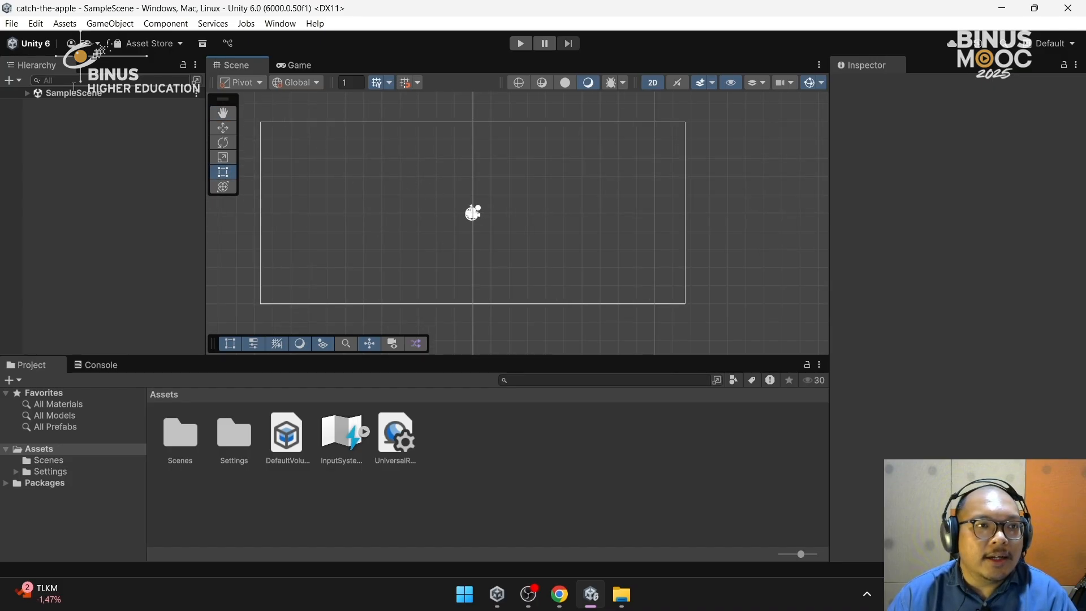
click(26, 93)
click(86, 105)
click(93, 115)
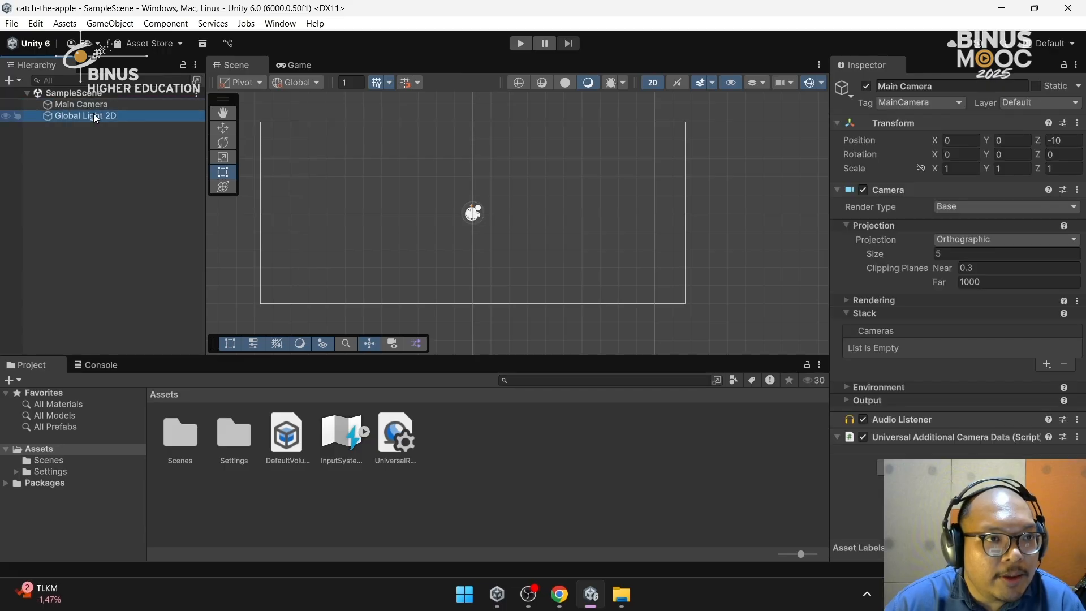
click(95, 105)
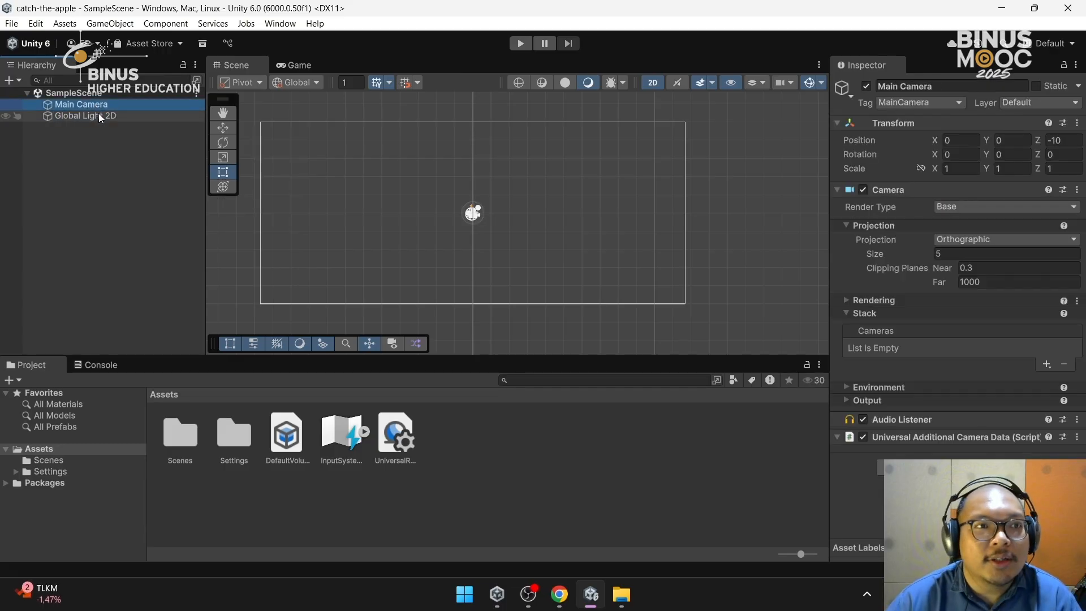
click(103, 113)
click(104, 107)
click(110, 117)
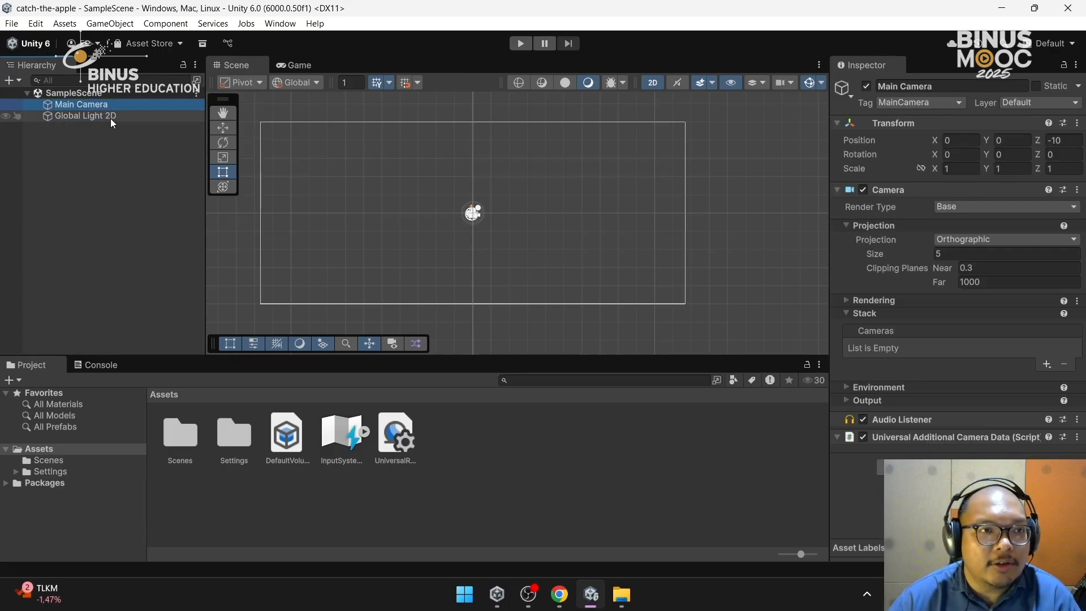
click(88, 105)
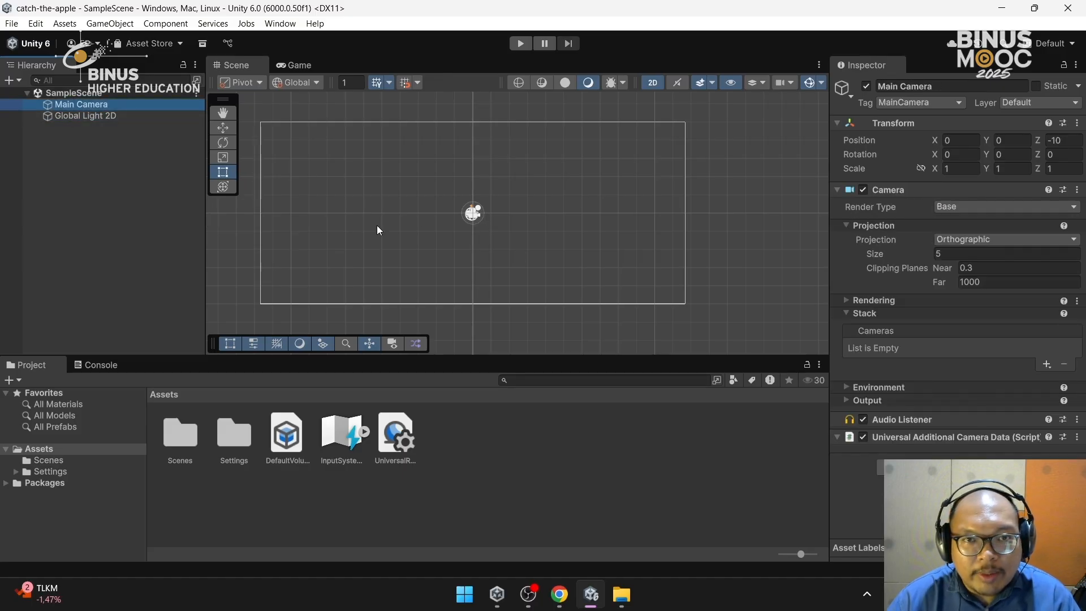
click(125, 117)
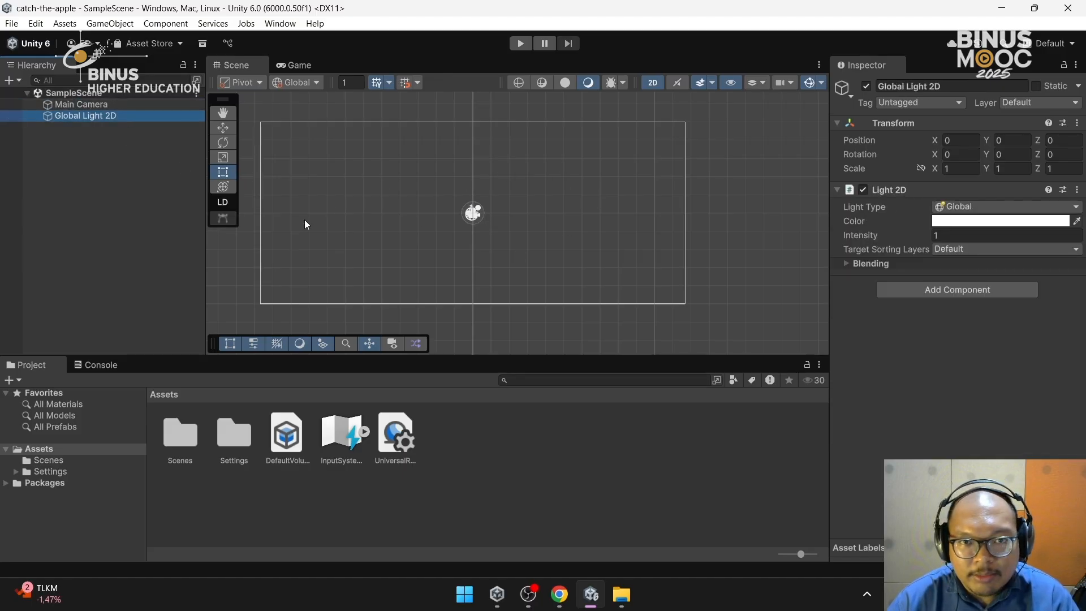
click(93, 107)
click(98, 115)
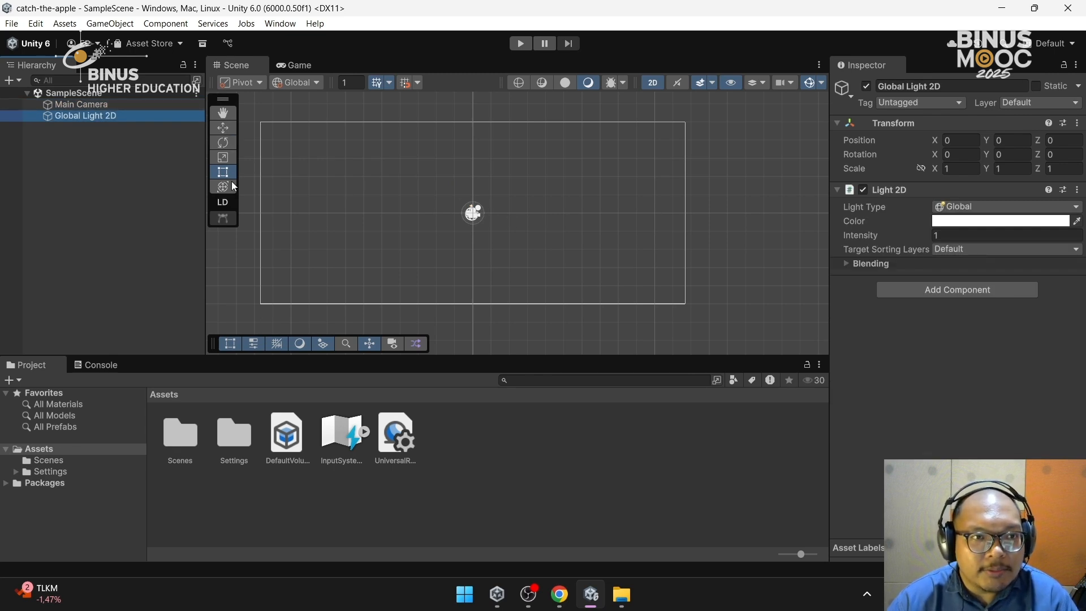
Try to shift Global Light 2D slightly with the Move tool, and undo the move
click(223, 128)
mouse_move(482, 206)
mouse_down()
mouse_move(490, 191)
mouse_move(486, 209)
mouse_up()
key(ctrl+z)
Try out panning the Scene view with the Hand tool and zooming in on the camera frame
click(223, 113)
drag(441, 182, 464, 185)
scroll(462, 175, up, 1)
scroll(463, 176, down, 1)
scroll(462, 176, up, 2)
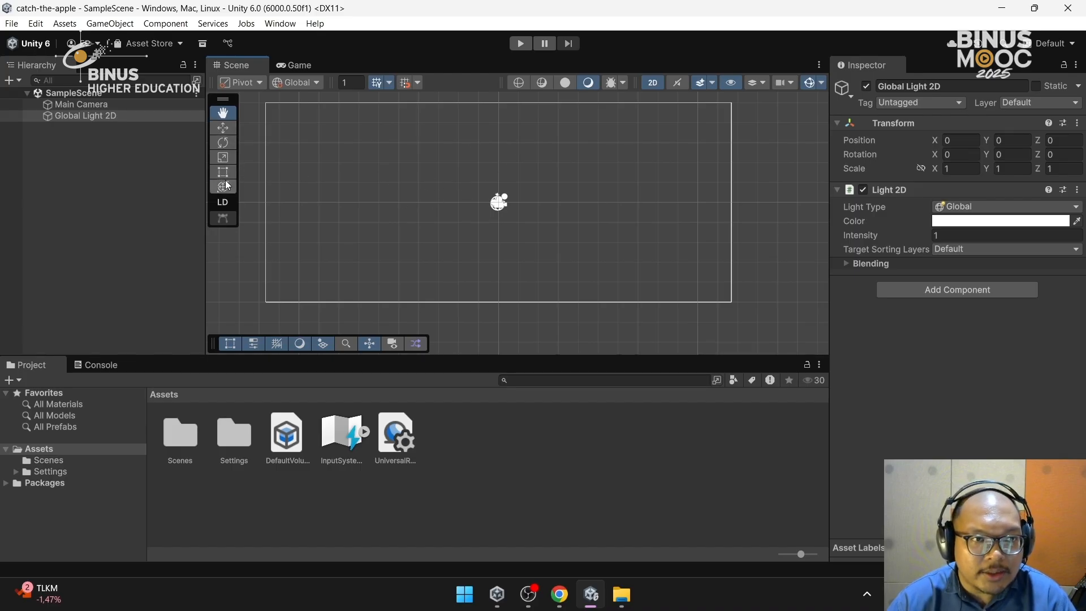
Compare the Move, Rotate, Scale, Rect and Transform tool gizmos on Global Light 2D, ending on the Move tool
click(224, 128)
click(224, 143)
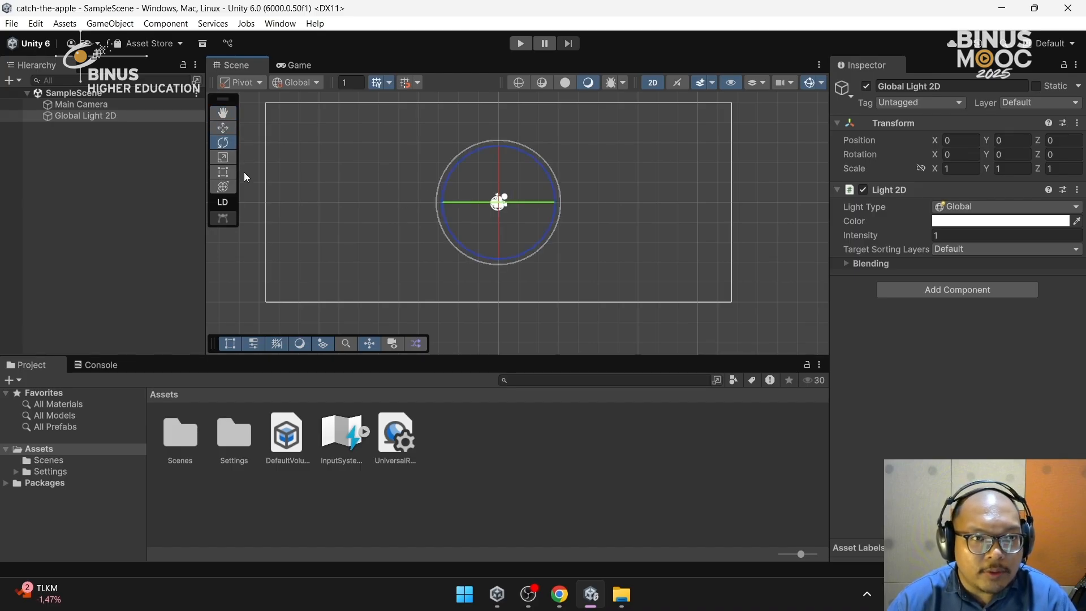
click(227, 161)
click(223, 172)
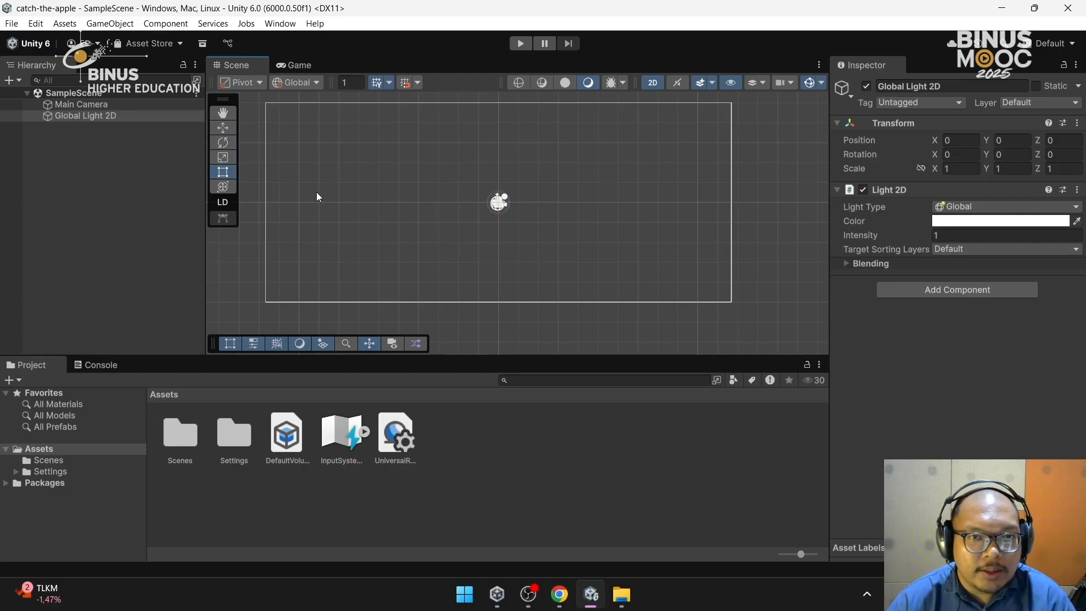
click(223, 187)
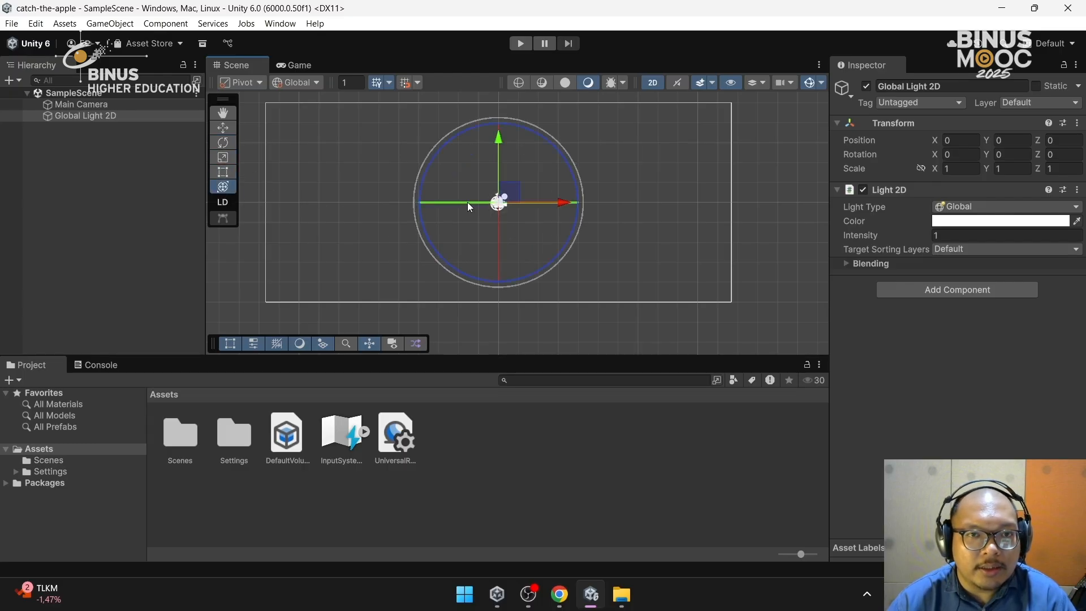
click(224, 128)
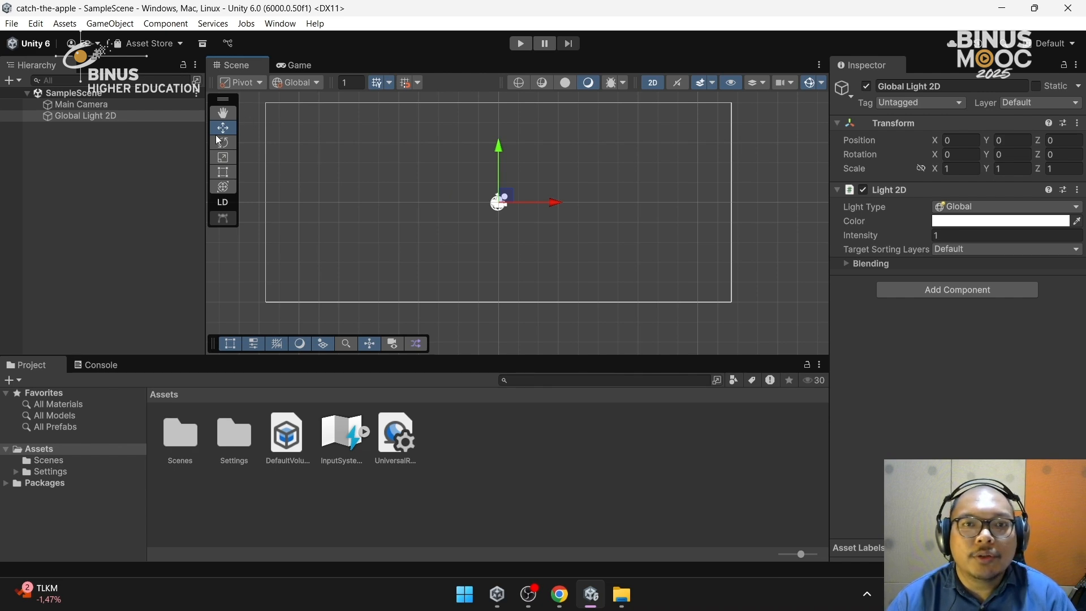
middle_drag(481, 214, 480, 223)
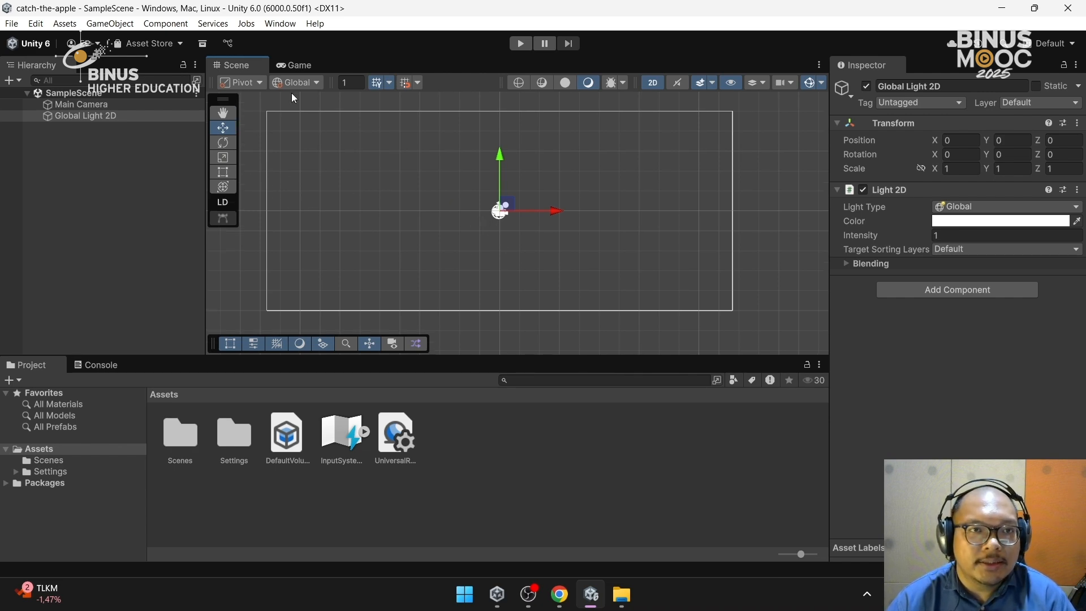
Set the Game view's aspect ratio to 16:9 Aspect and check the camera frame in the Scene view before returning to the Game view
click(290, 65)
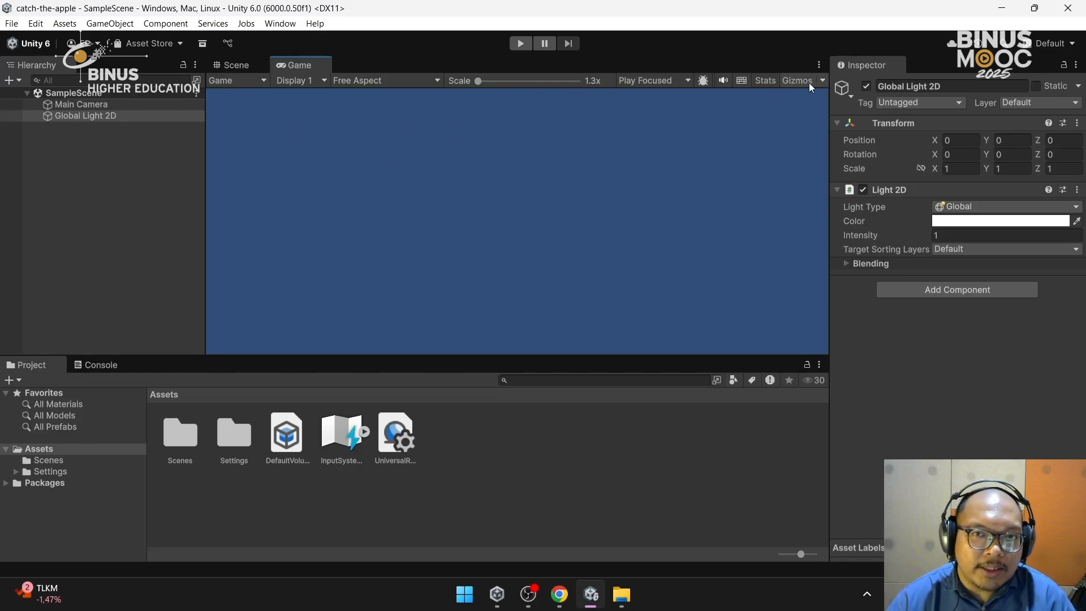
click(236, 66)
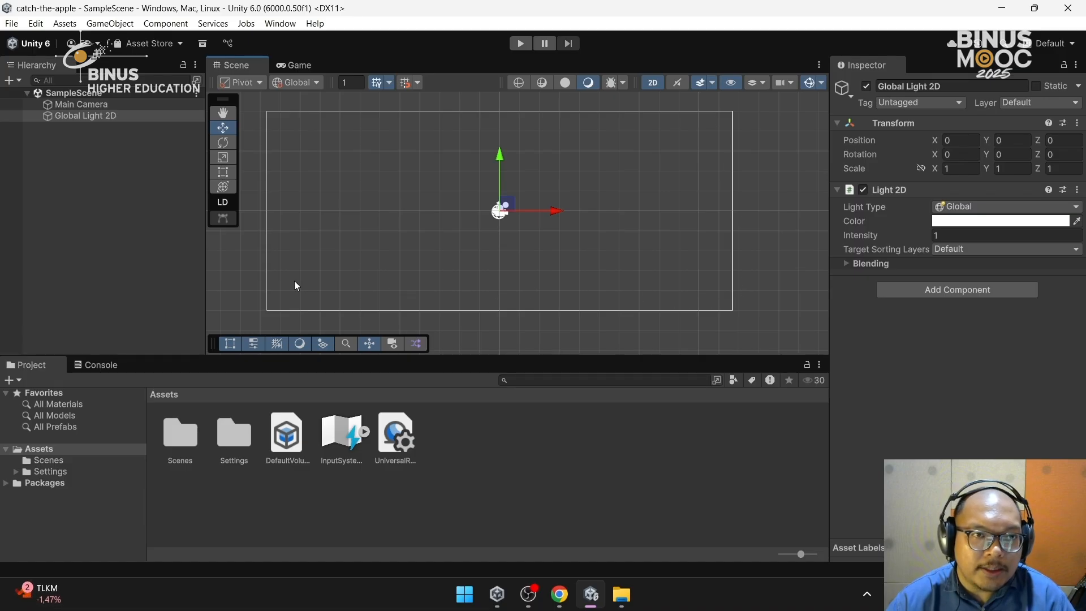
click(292, 64)
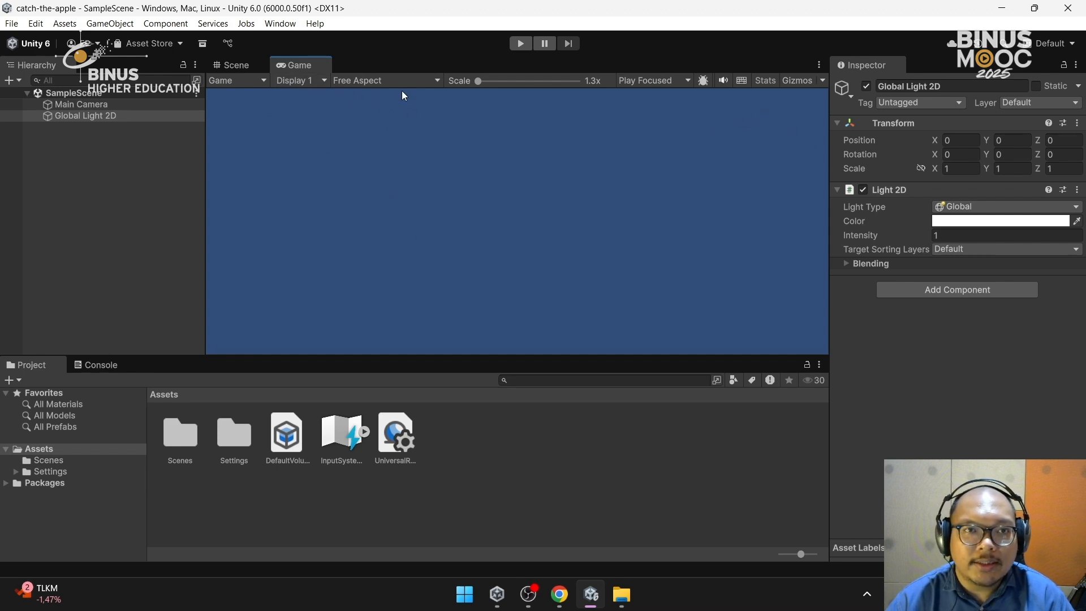
click(371, 80)
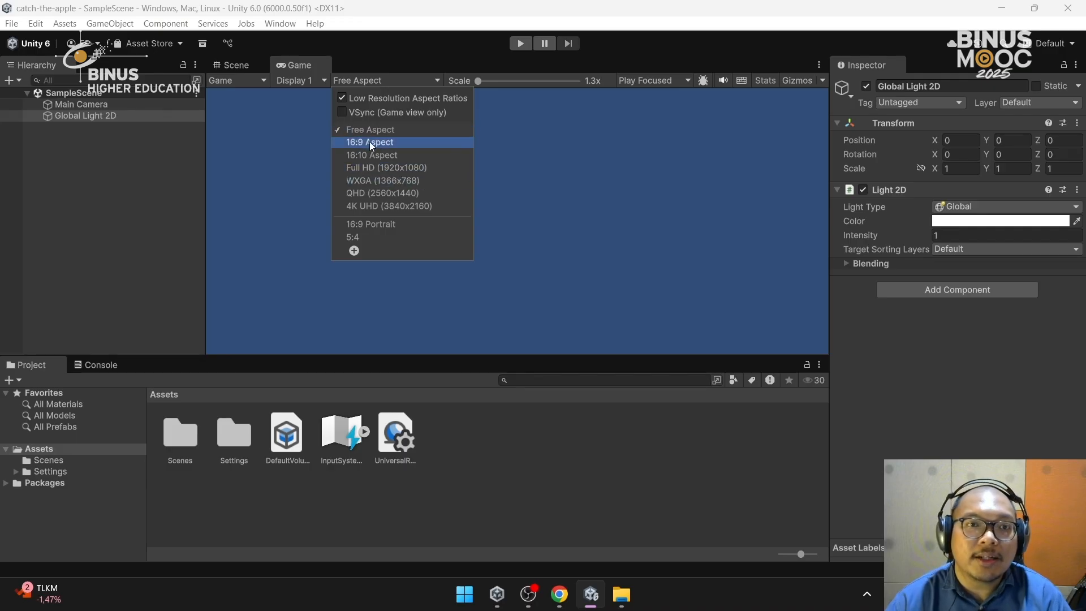
click(355, 144)
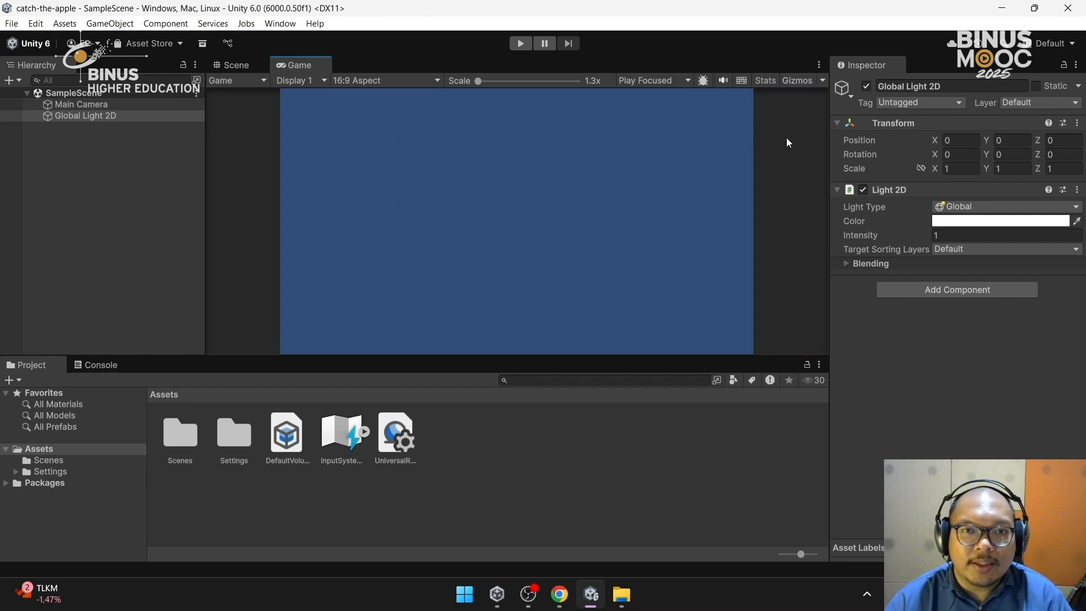
click(247, 66)
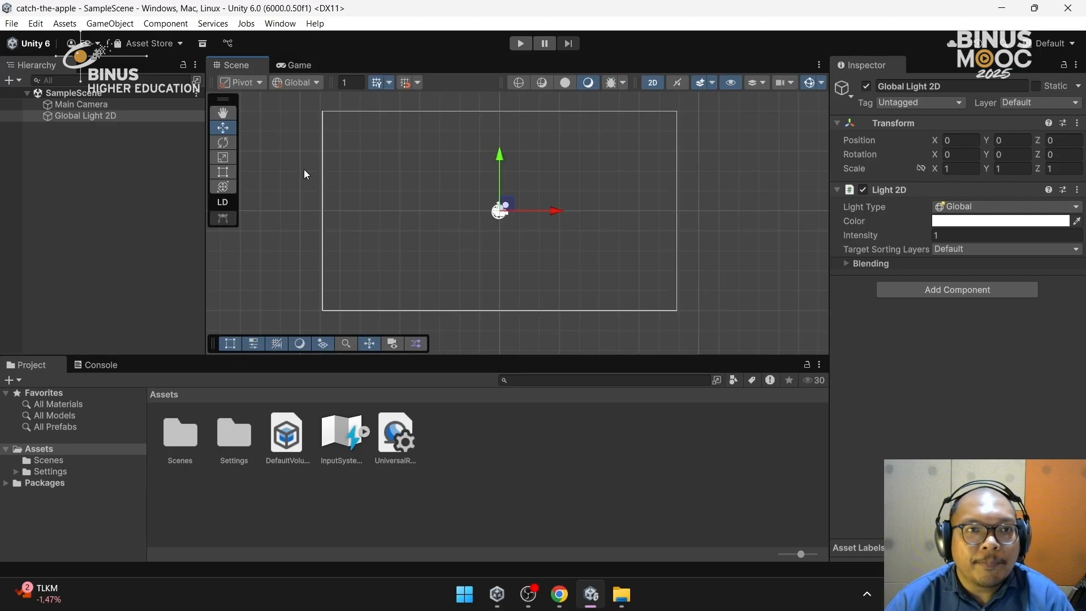
click(285, 64)
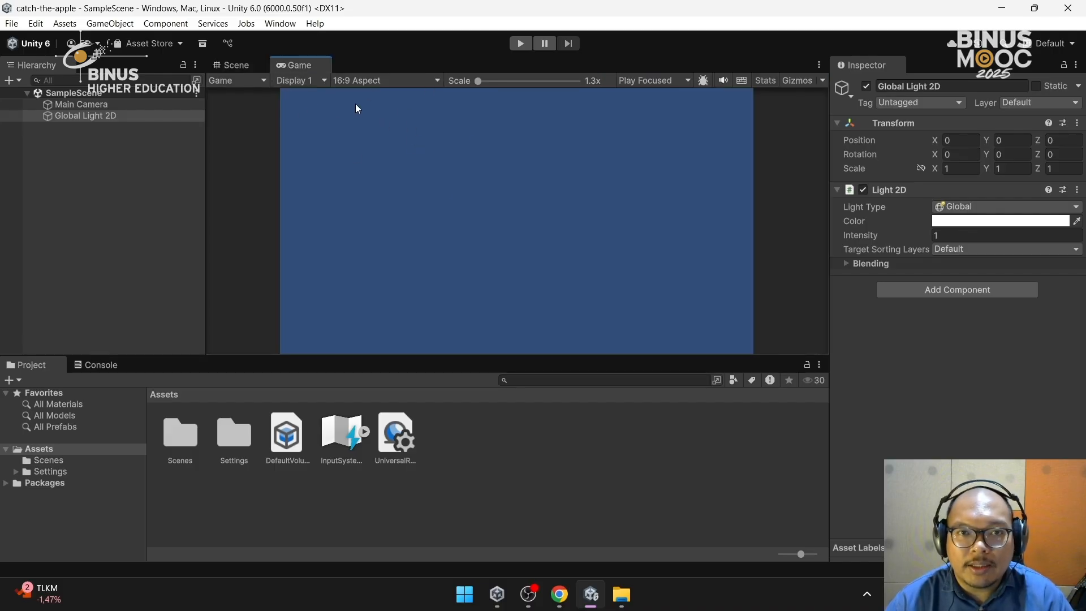
Test-run the scene in Play mode, stop it, and return to the Scene view
click(521, 43)
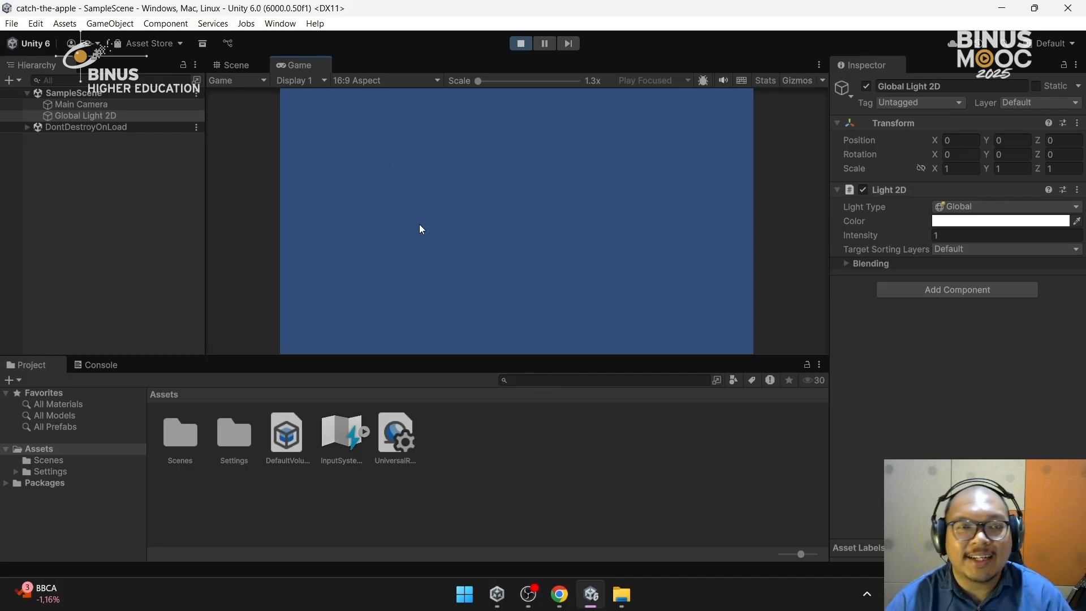
click(521, 45)
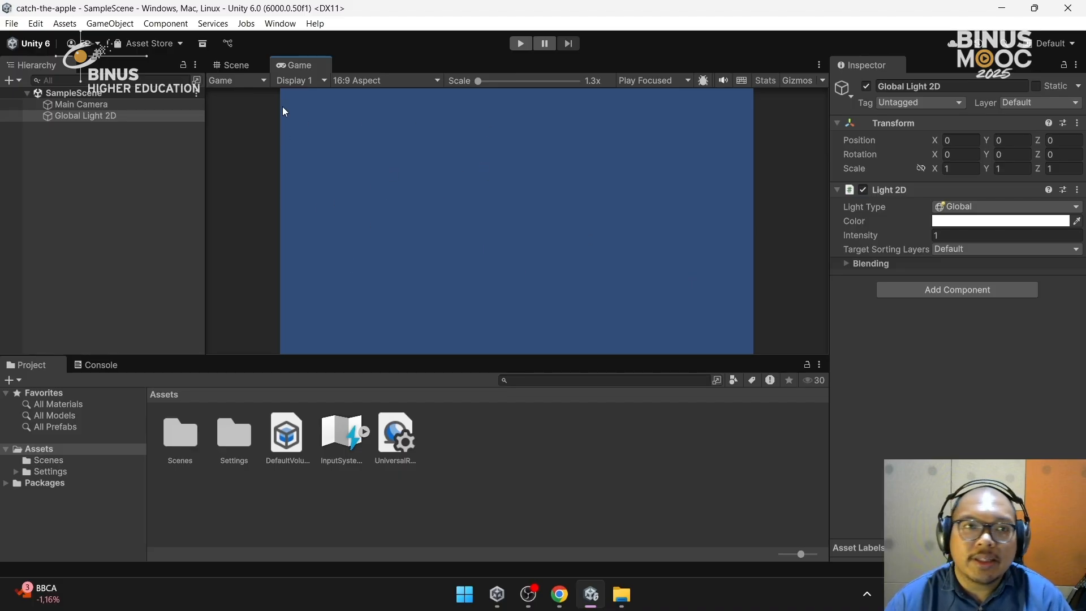
click(242, 70)
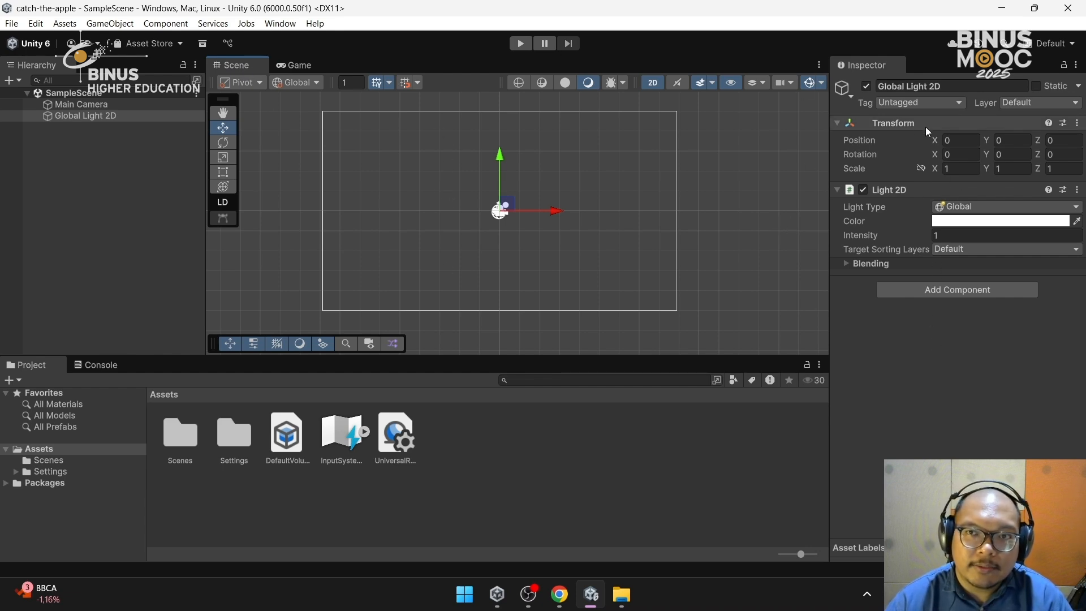
Compare the Inspector components of Main Camera with those of Global Light 2D, ending on Main Camera
click(115, 104)
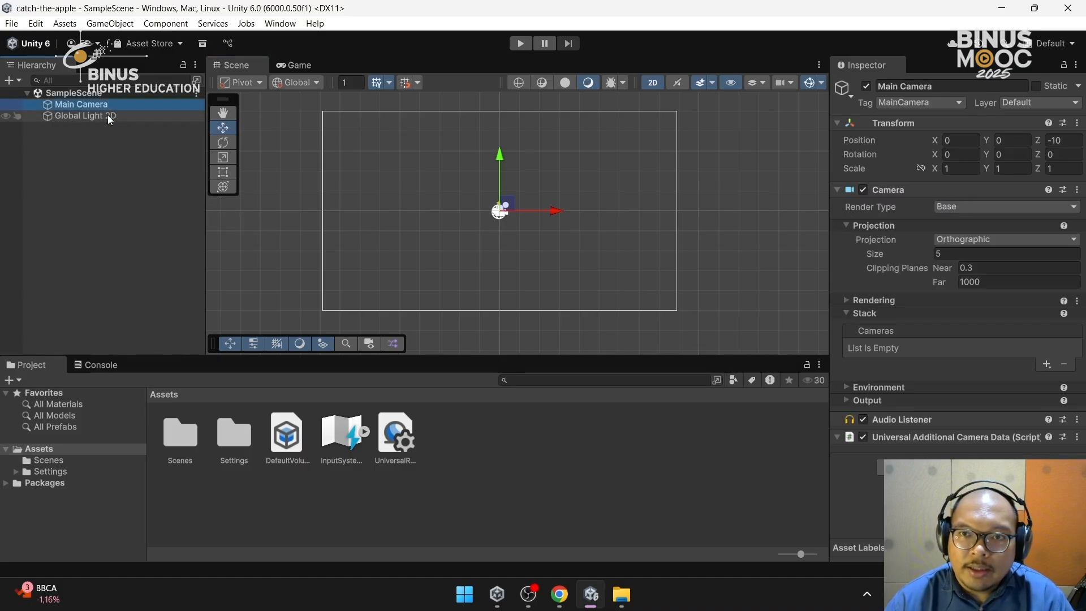
click(89, 119)
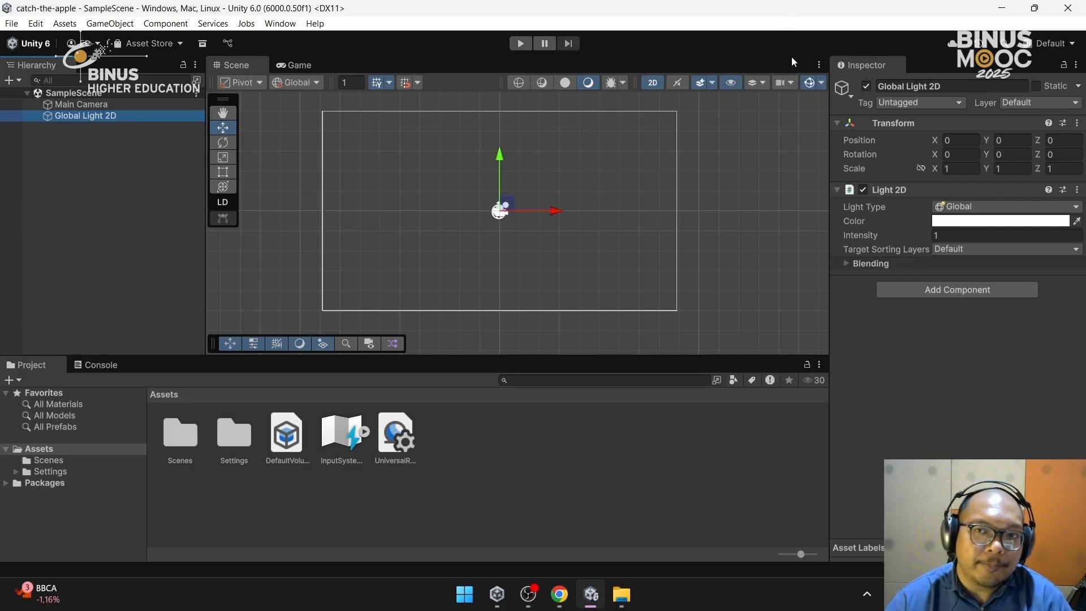
click(93, 105)
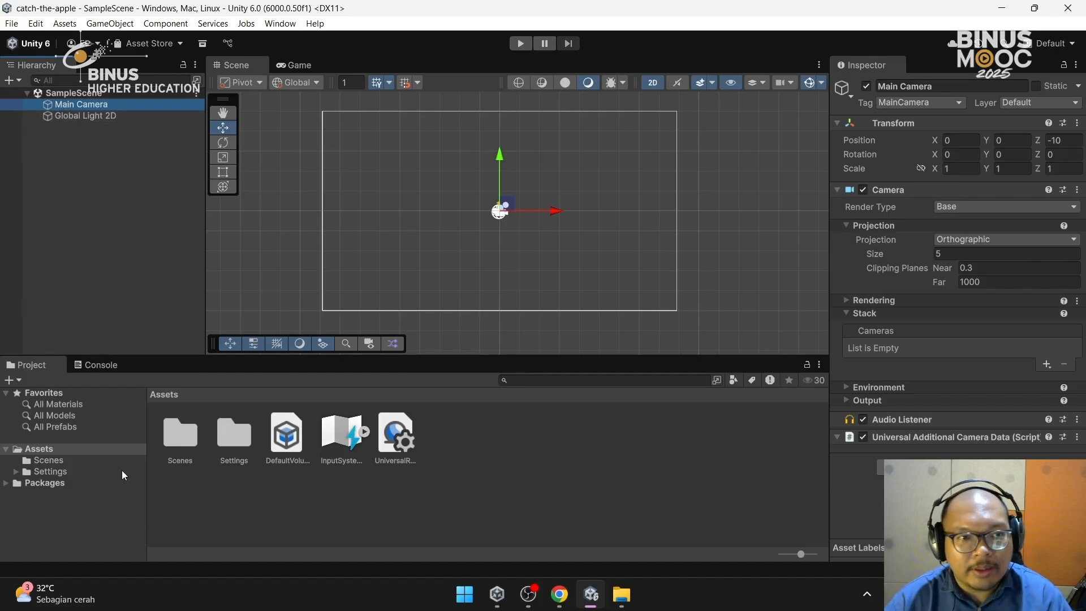
Inspect the DefaultVolumeProfile, InputSystem_Actions and UniversalRenderPipelineGlobalSettings assets in the Assets folder
click(288, 448)
click(342, 439)
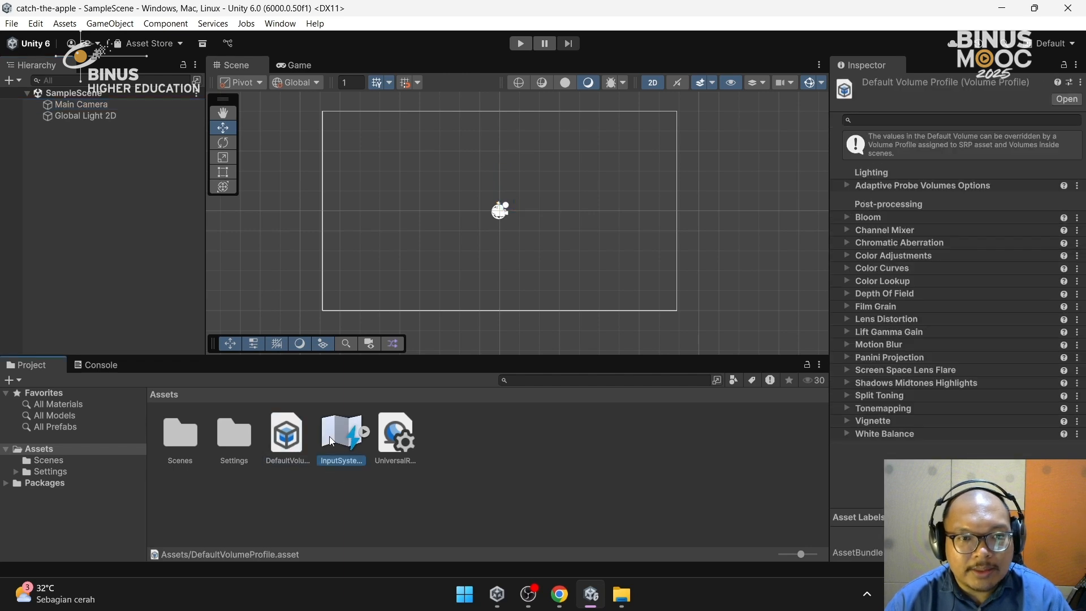
click(383, 428)
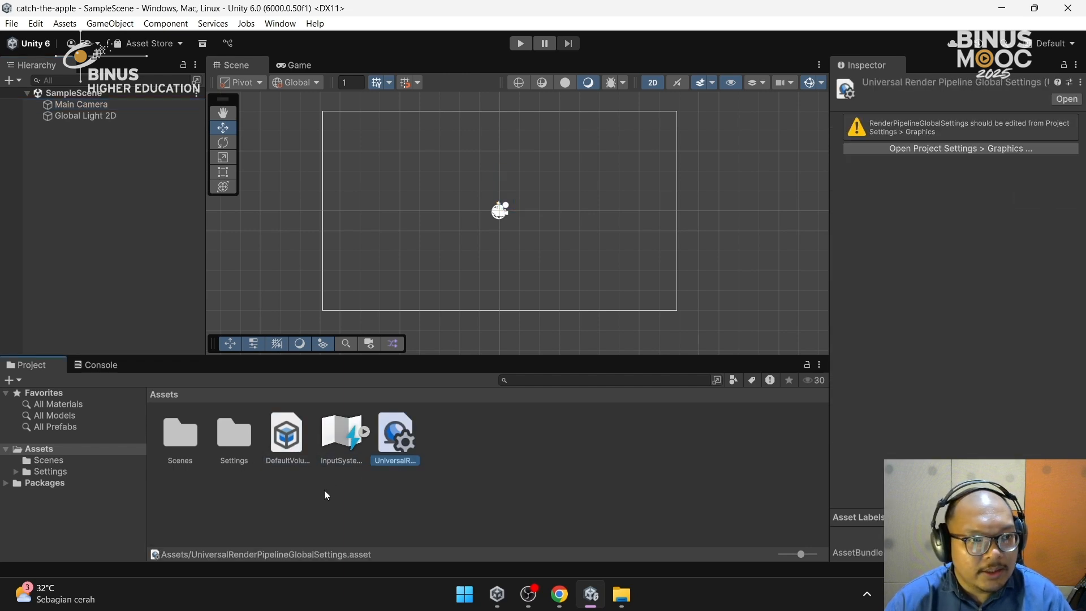
click(286, 438)
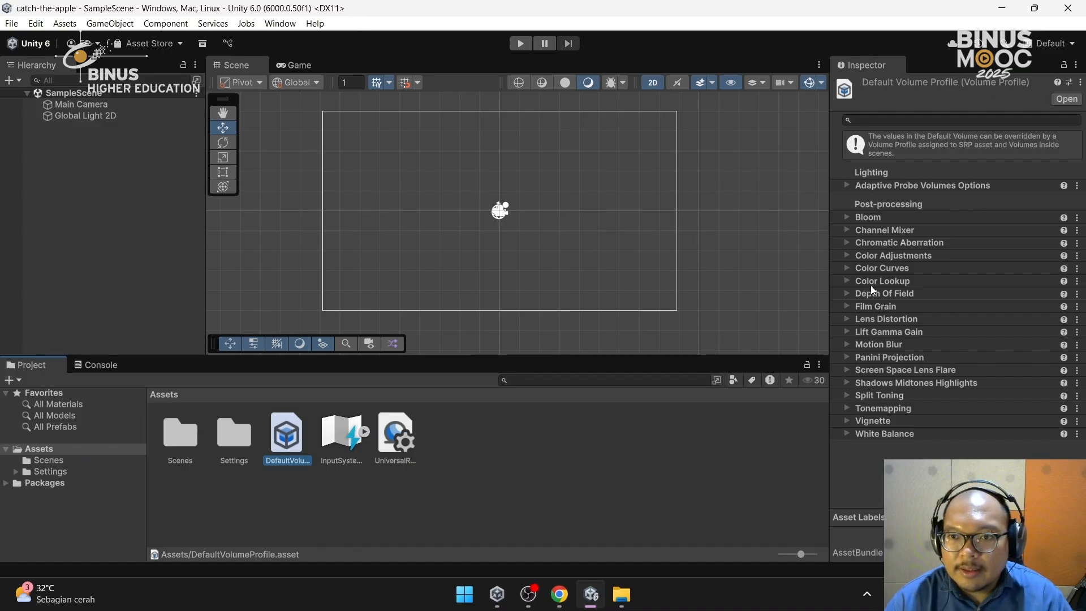
click(352, 438)
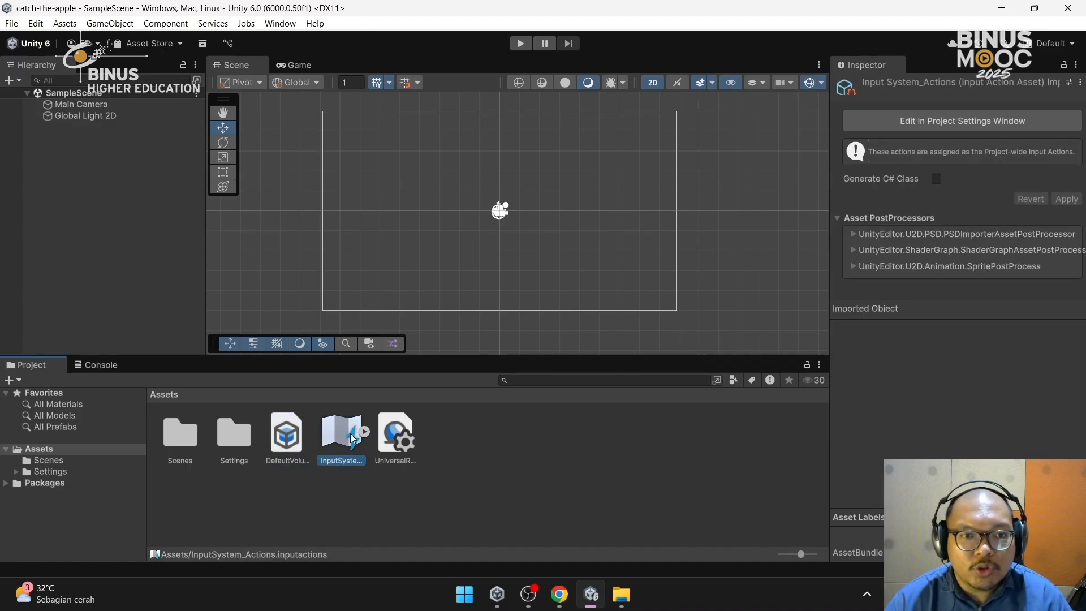
click(388, 451)
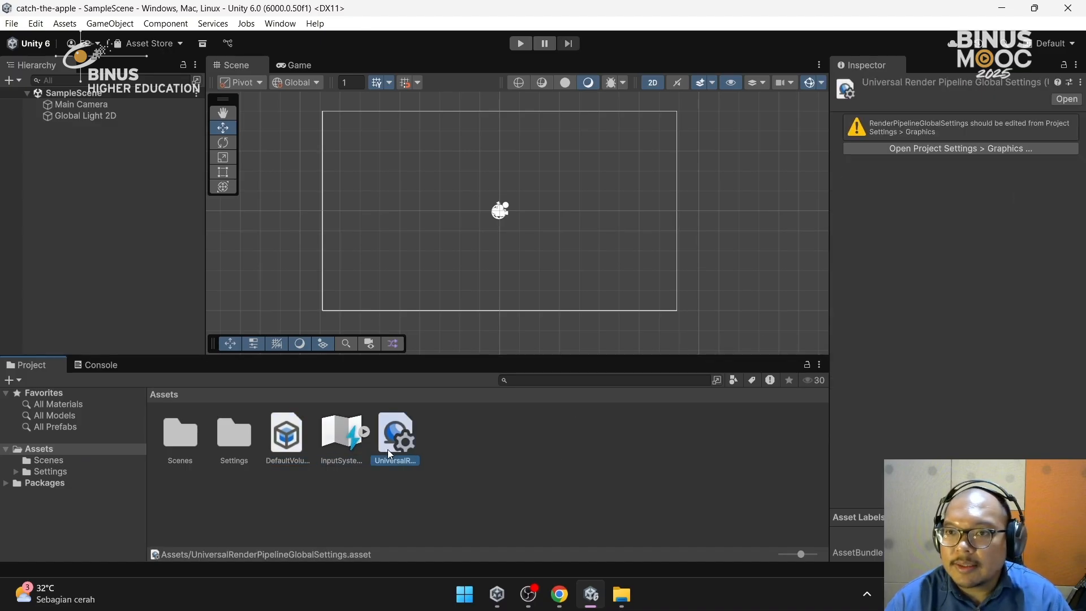
Select Main Camera again and look at the Console before returning to the project's assets
click(117, 106)
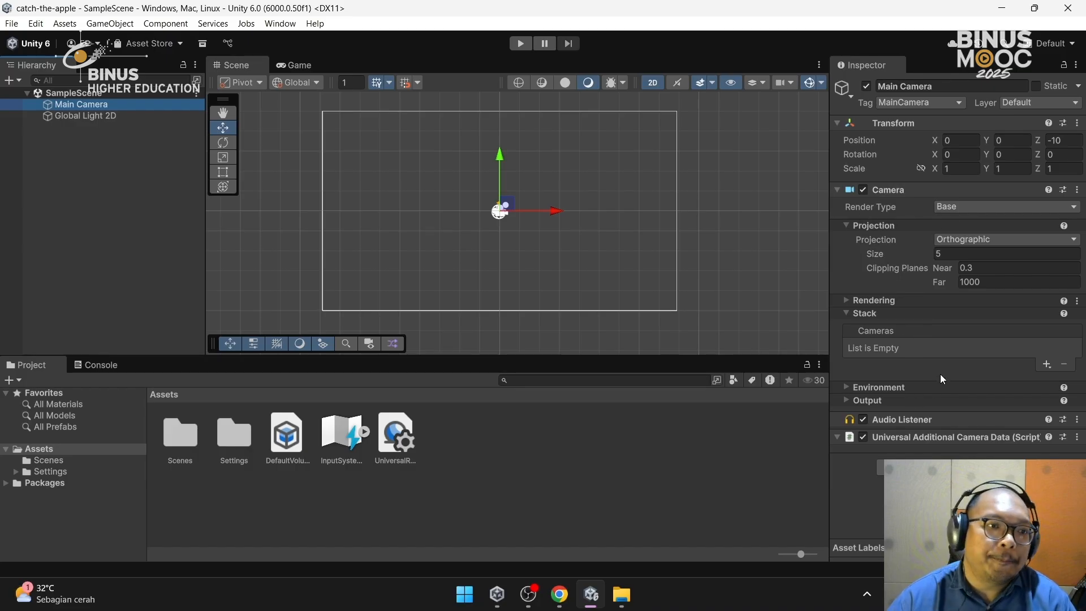
click(97, 369)
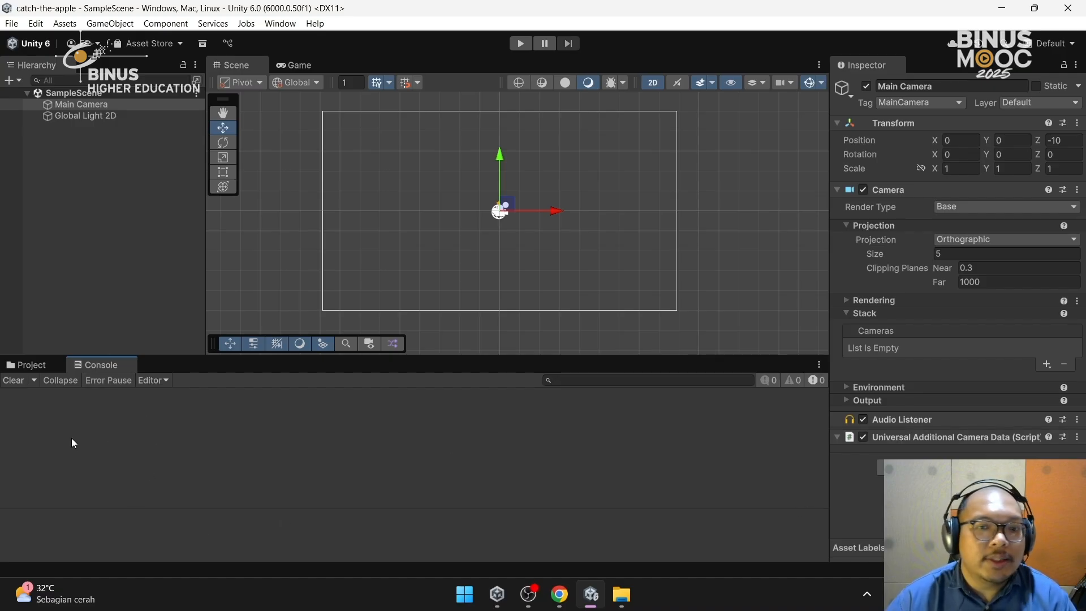
click(41, 367)
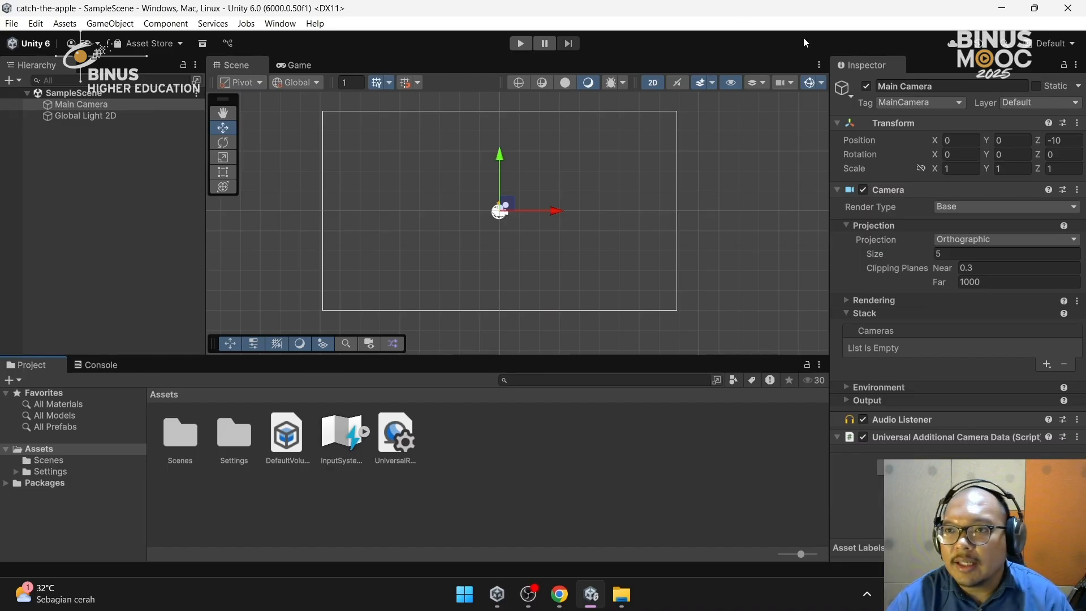
Switch the editor to the Tall layout and dock the Game view beneath the Scene view
click(1044, 43)
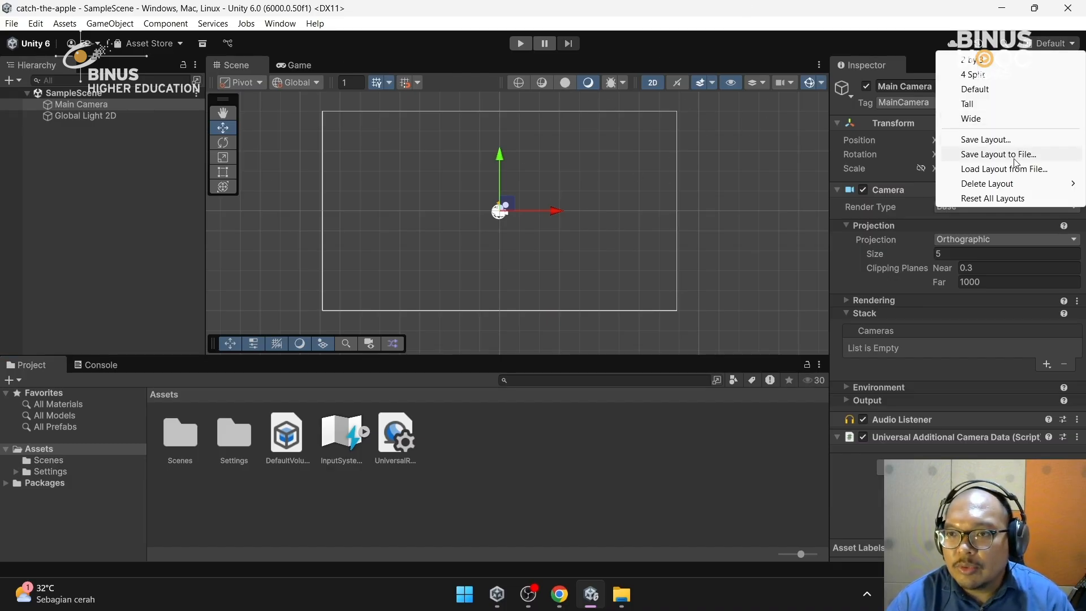
click(979, 104)
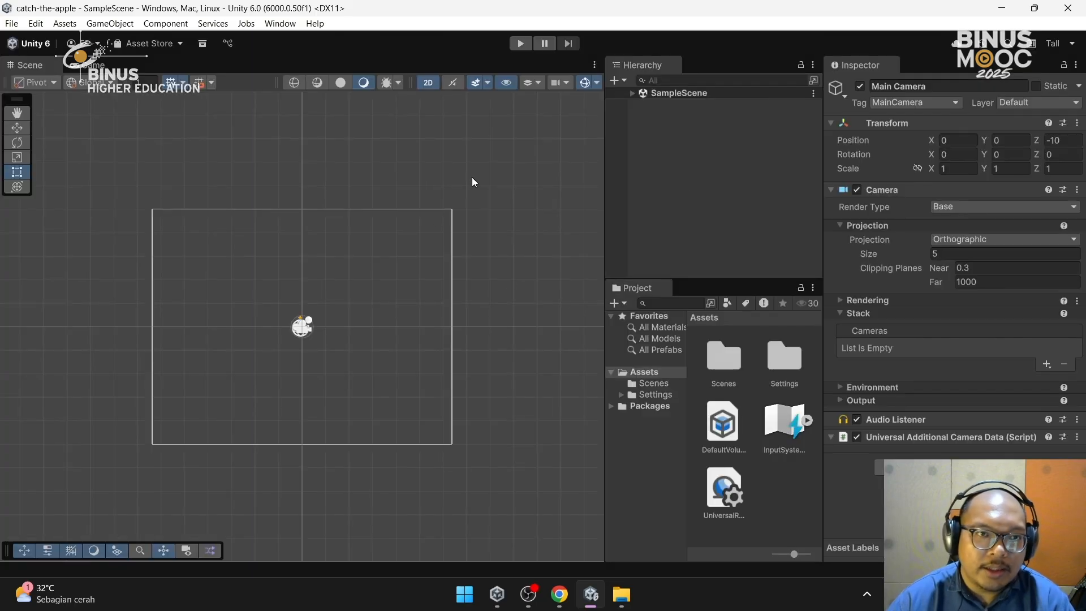
click(109, 66)
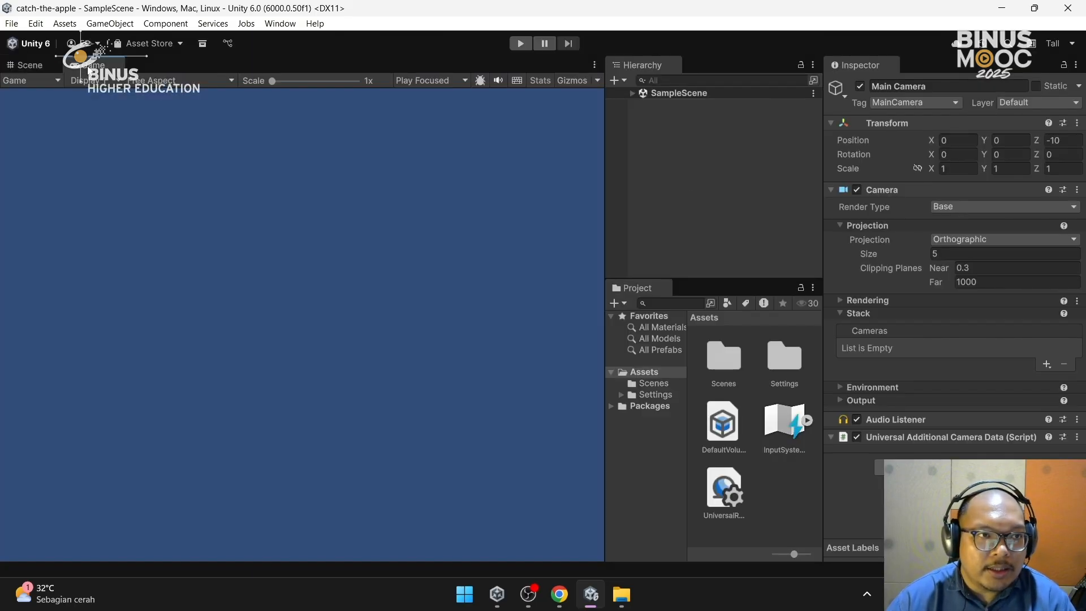
drag(108, 66, 263, 434)
drag(259, 395, 266, 334)
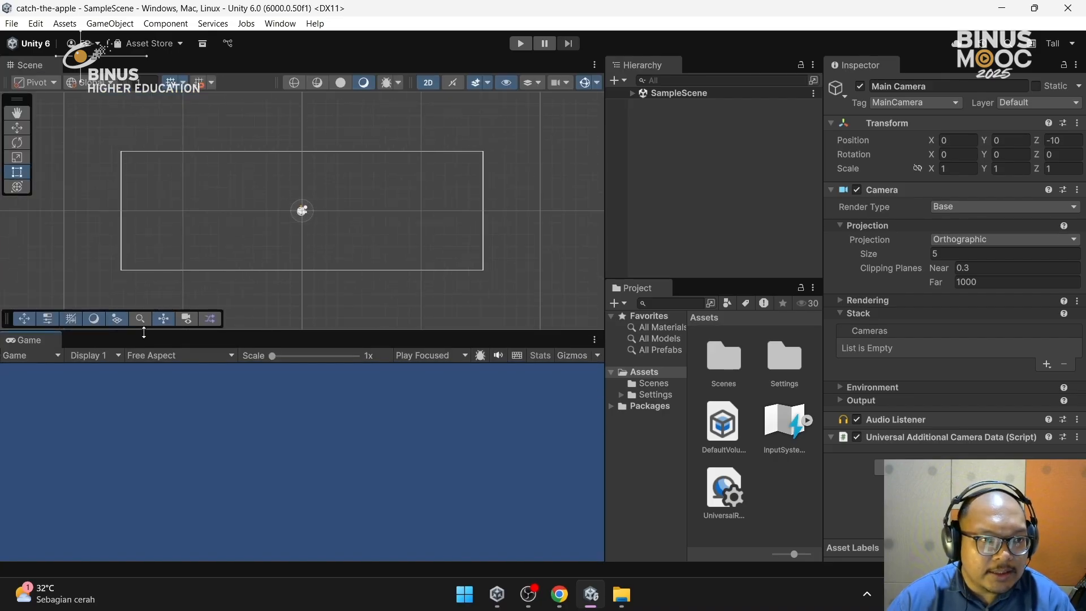
drag(162, 333, 164, 328)
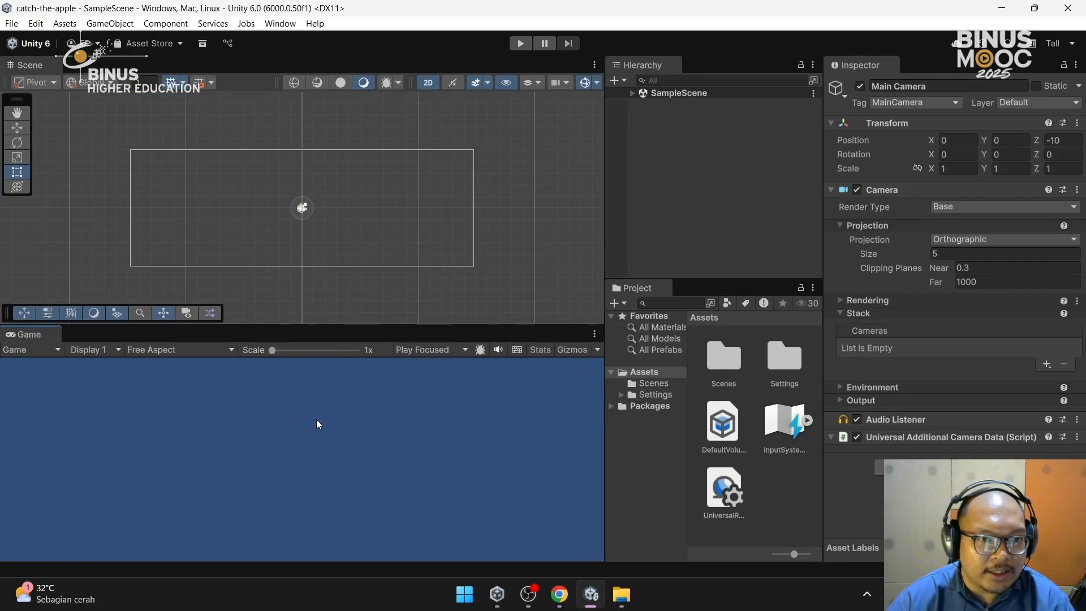
Set the Game view to 16:9 Aspect, narrow the Scene and Game column, and give the Game view more height
click(201, 350)
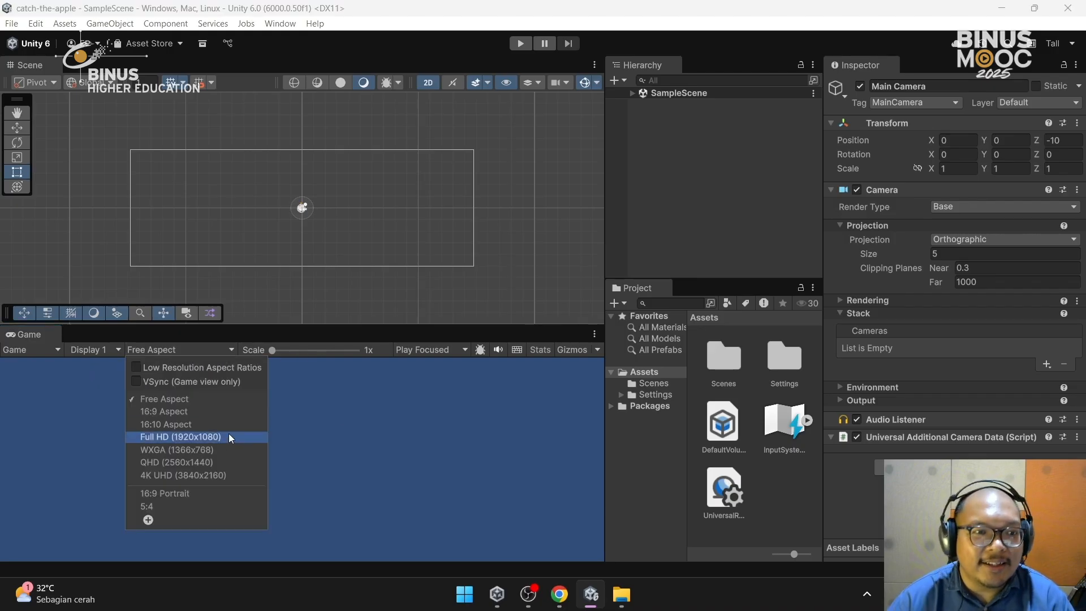
click(144, 413)
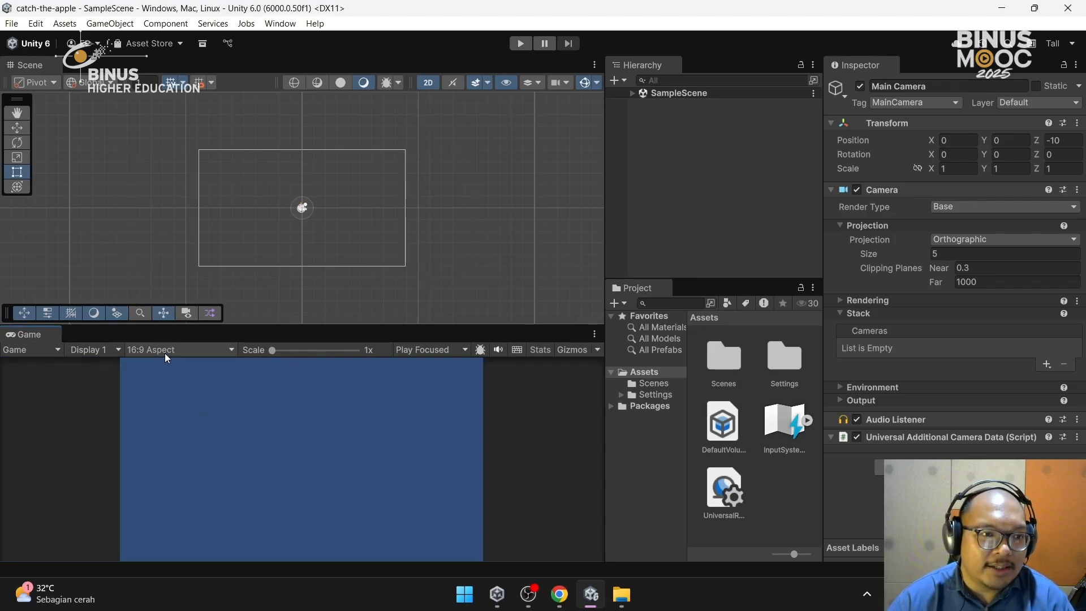
drag(604, 228, 547, 227)
scroll(272, 237, up, 2)
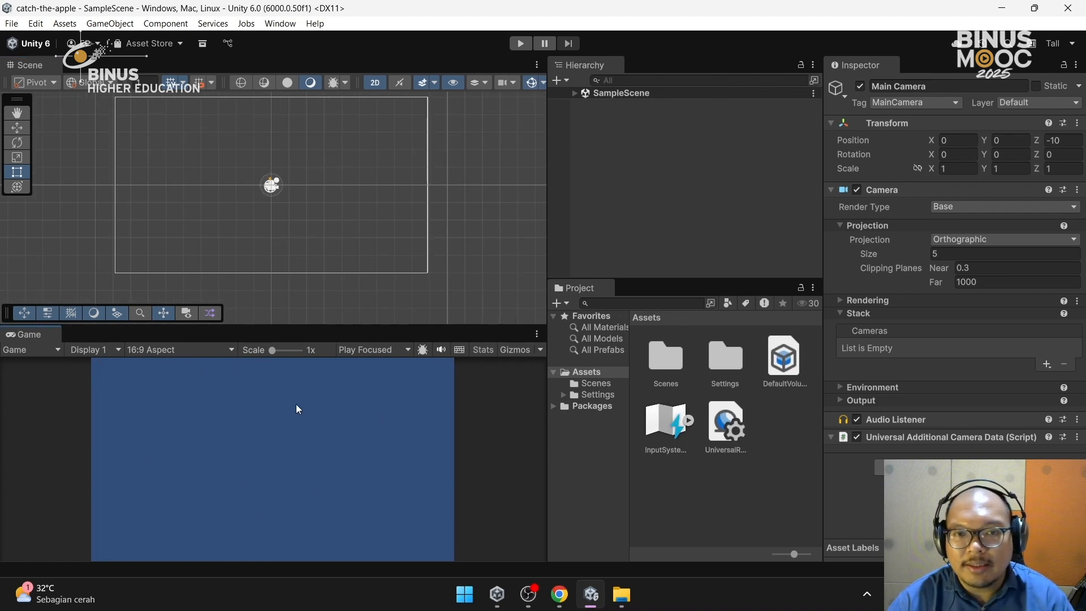
drag(384, 323, 380, 292)
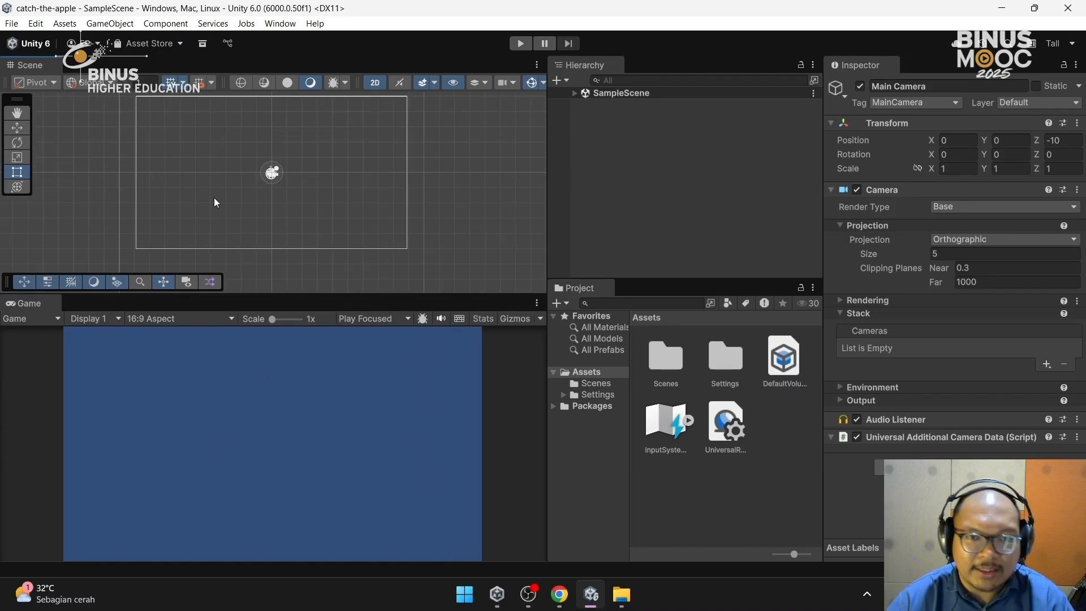
Widen the Project window's folder tree, shrink the asset thumbnails to a compact list, and select the Assets folder
drag(629, 462, 646, 462)
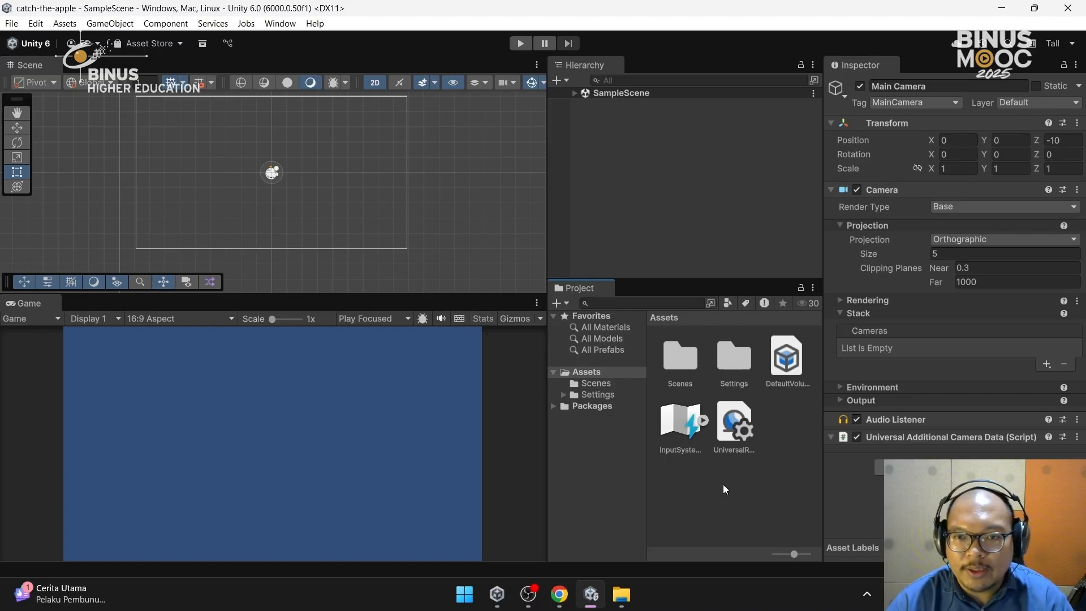
drag(795, 558, 774, 555)
click(585, 376)
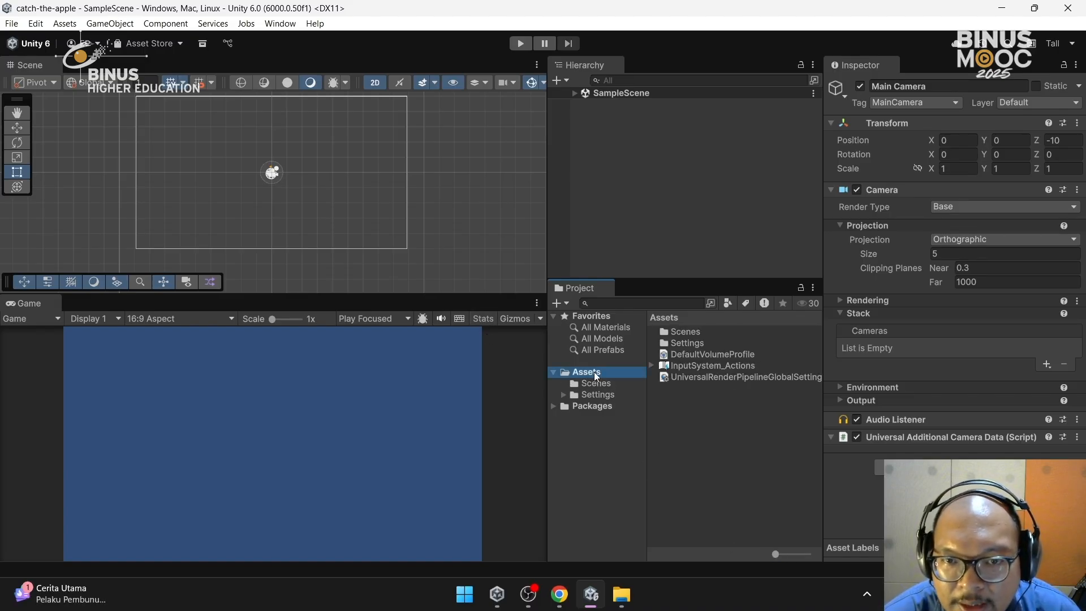
Compare the contents of the Assets and Packages folders, ending back in Assets with nothing selected
click(552, 373)
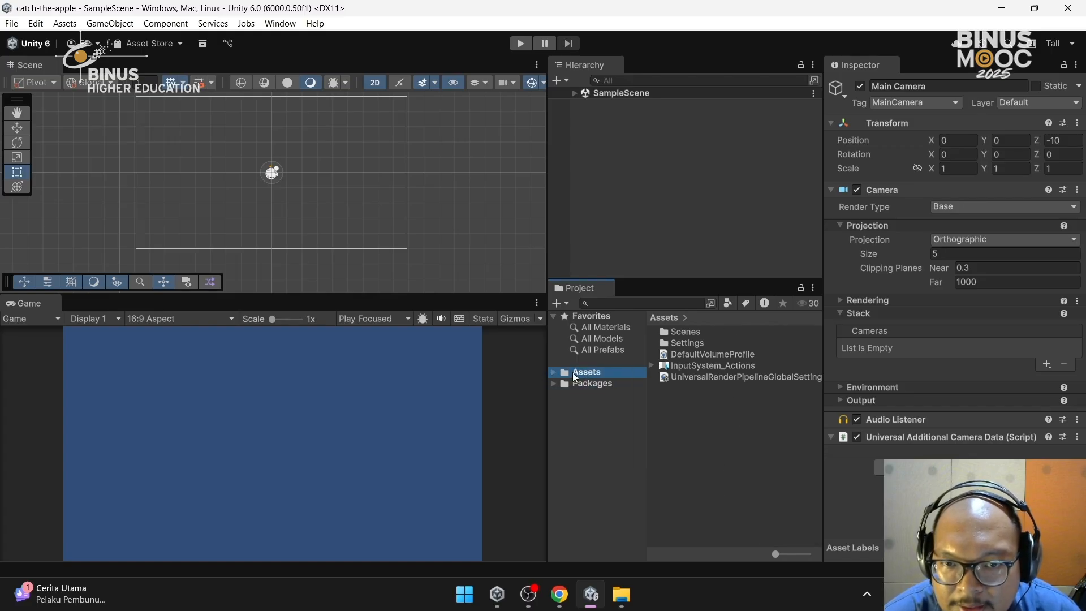
click(553, 372)
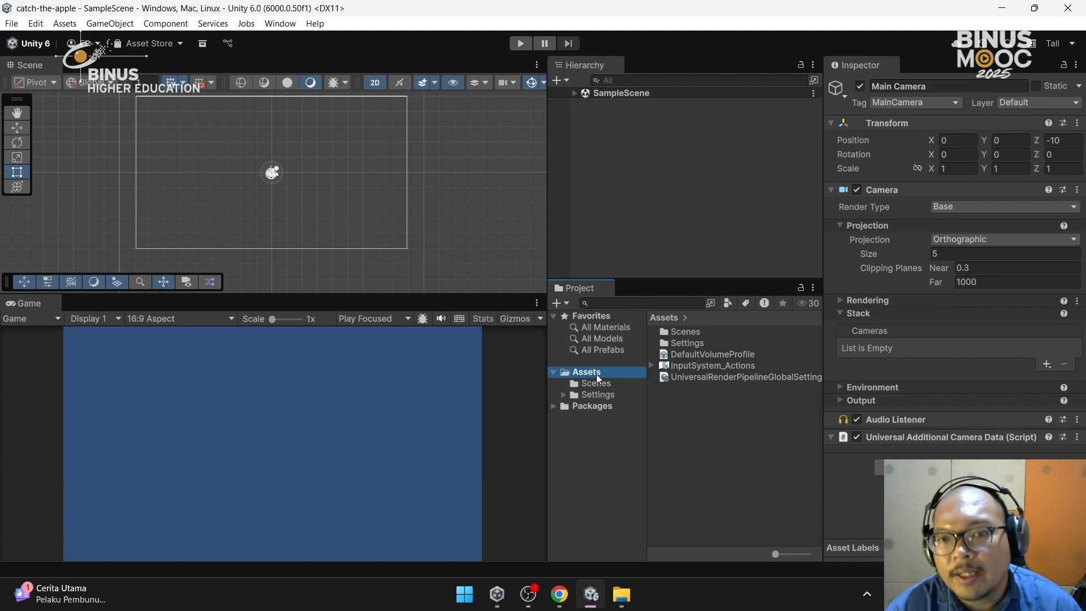
click(592, 406)
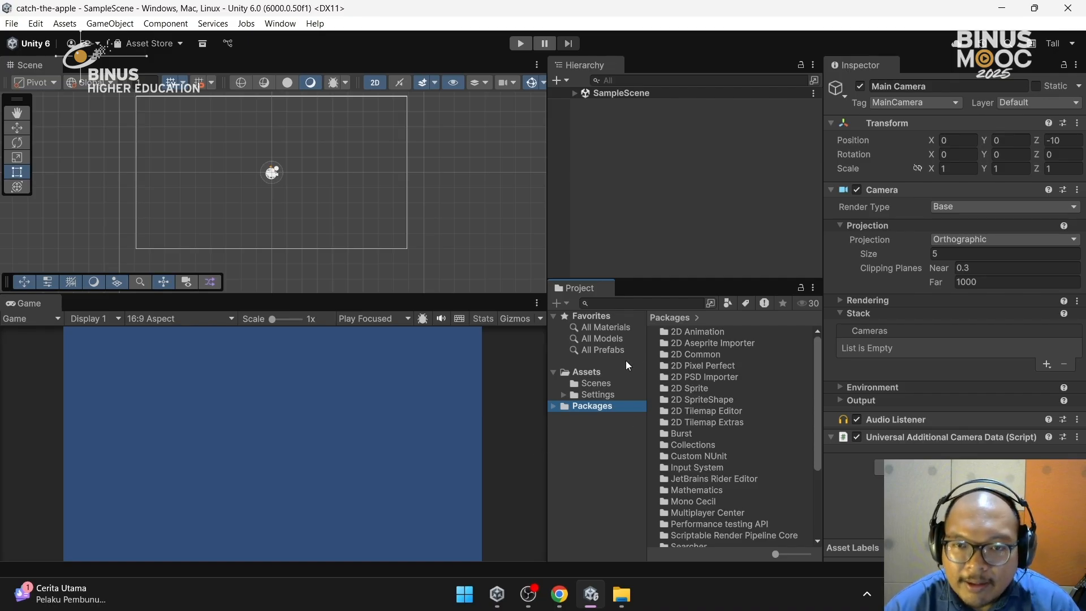
click(581, 371)
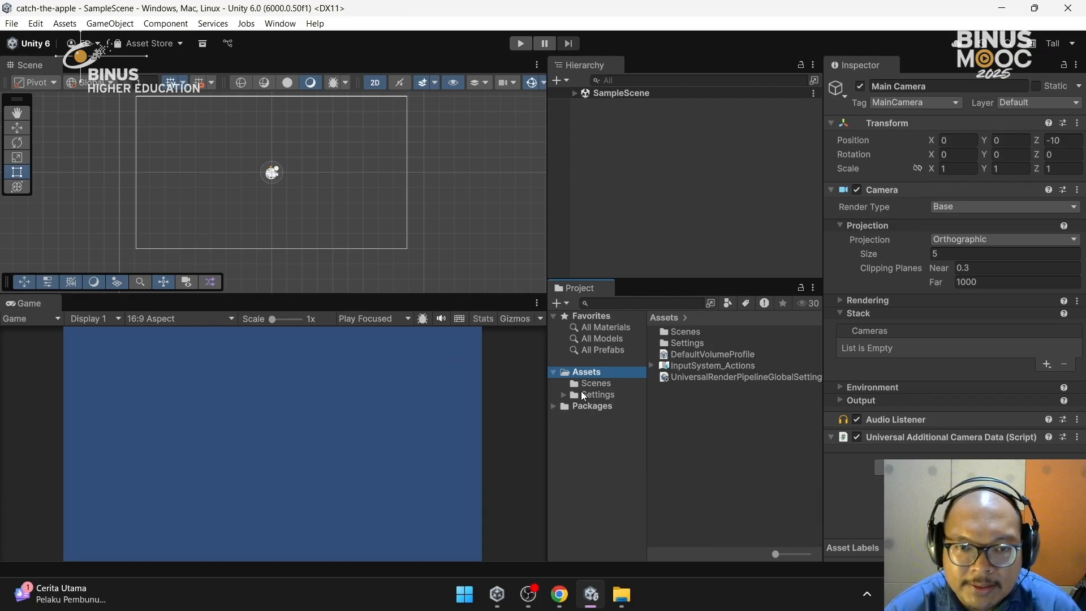
click(692, 406)
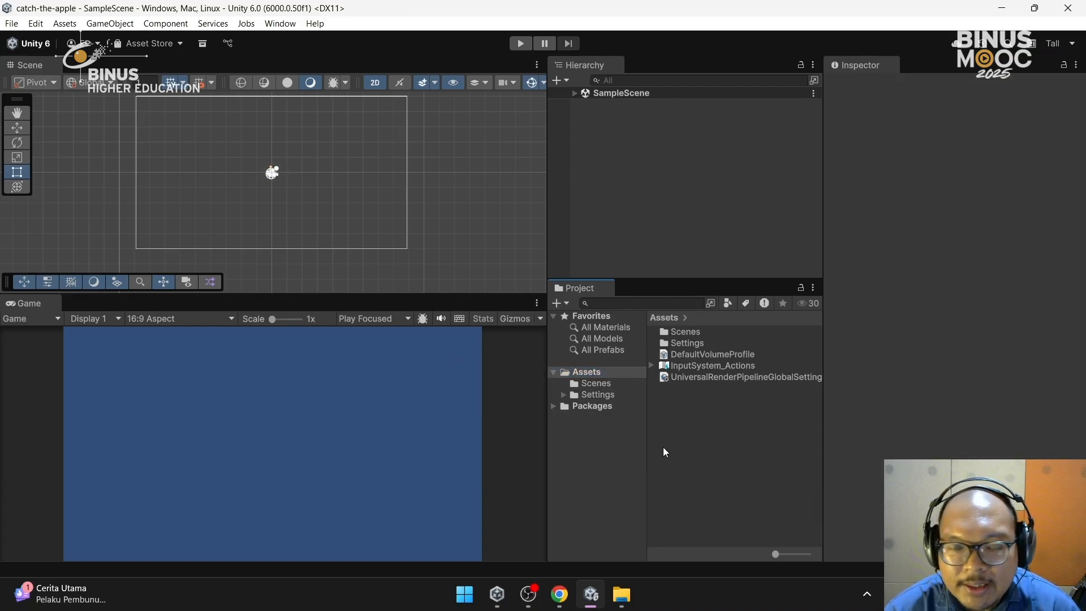
right_click(667, 411)
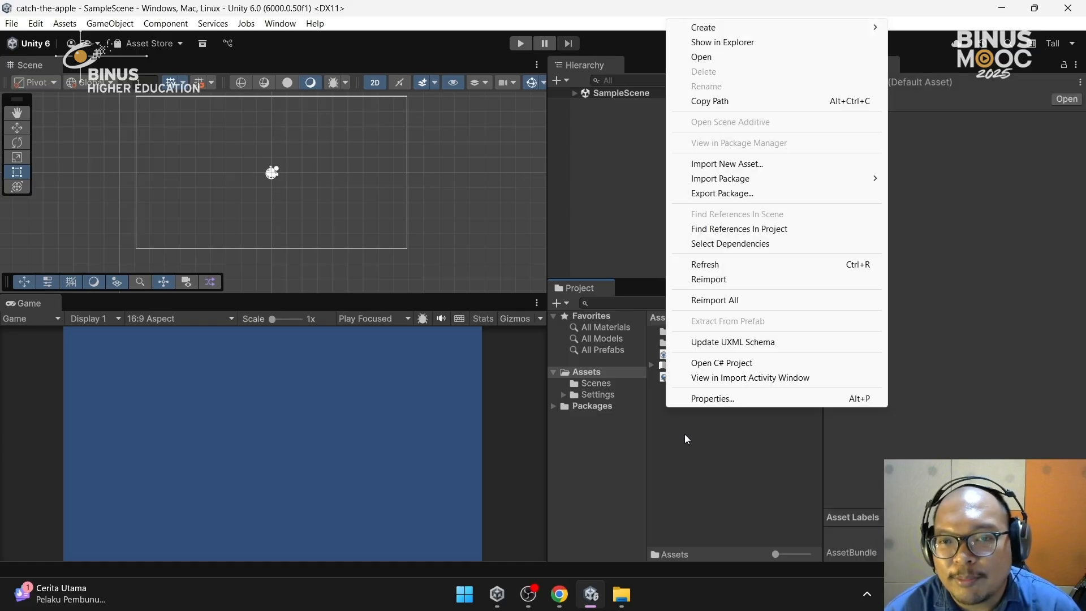
click(685, 435)
Move the DefaultVolumeProfile and UniversalRenderPipelineGlobalSettings assets into the Settings folder
click(709, 356)
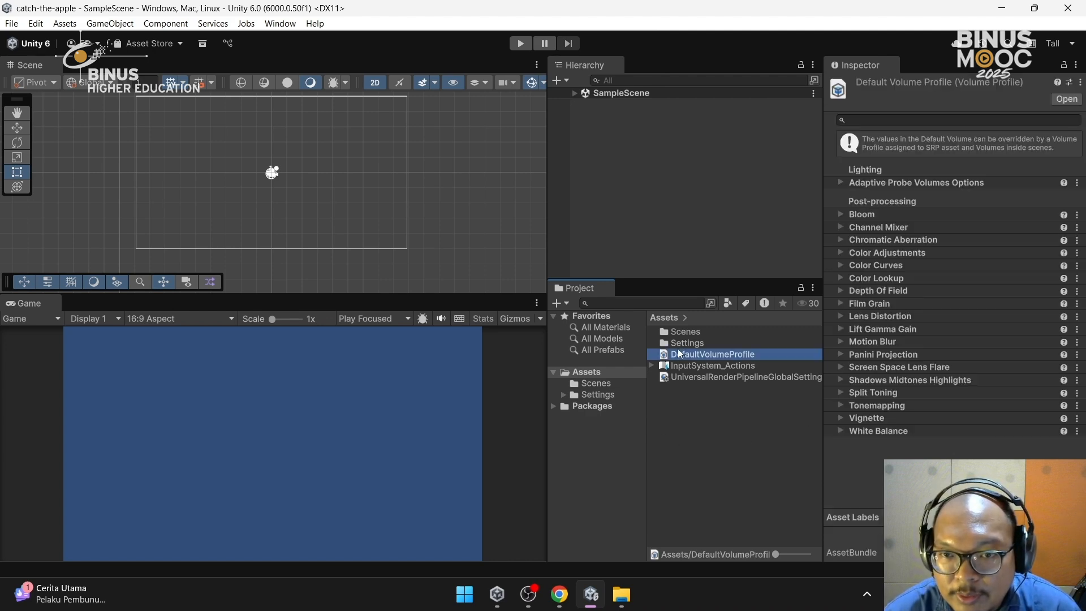
mouse_move(691, 356)
mouse_down()
mouse_move(698, 345)
mouse_move(704, 356)
mouse_move(695, 343)
mouse_move(689, 356)
mouse_move(694, 347)
mouse_up()
click(684, 367)
click(698, 396)
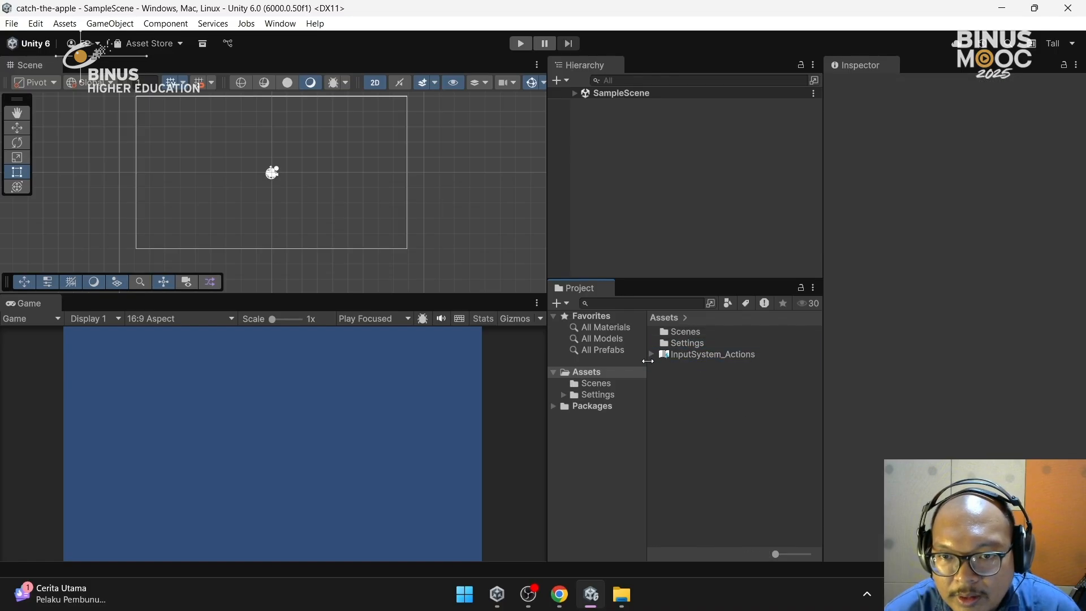
Create a new folder named Apps in the Assets folder
right_click(678, 397)
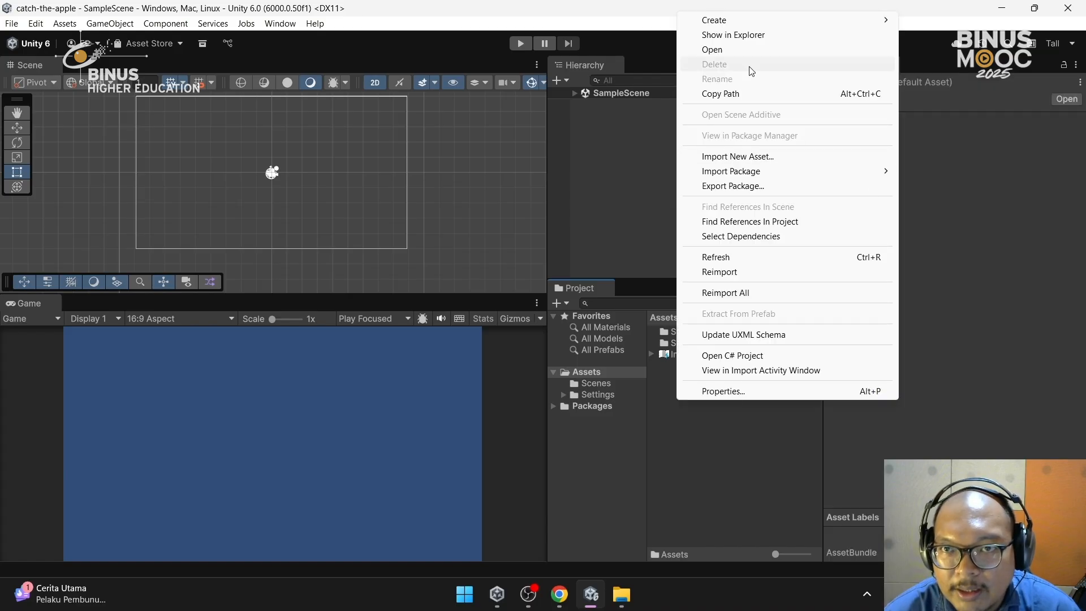
right_click(692, 415)
right_click(710, 399)
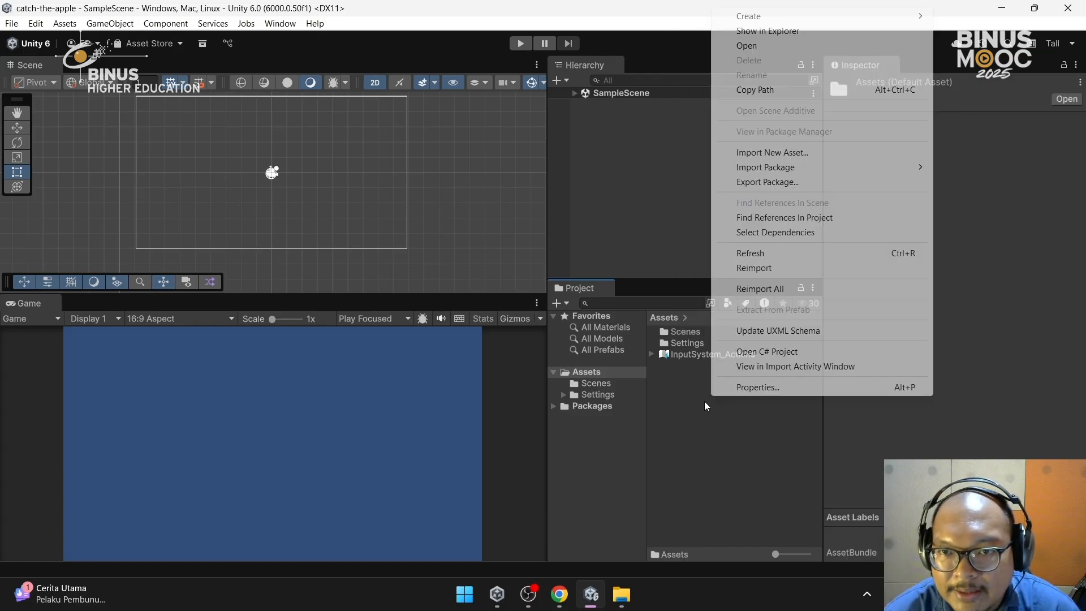
mouse_move(775, 19)
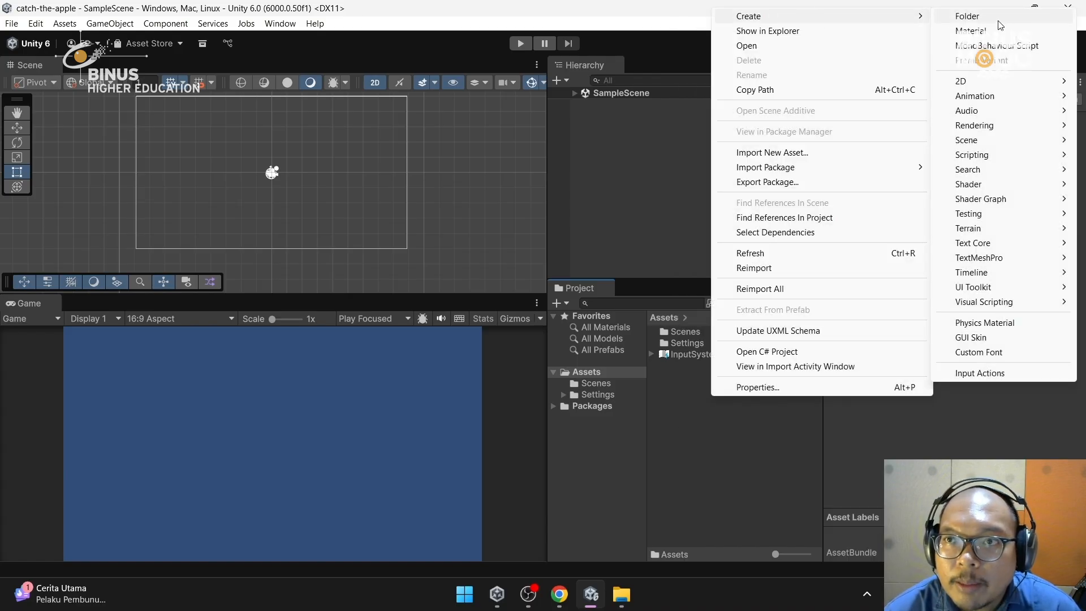
click(967, 16)
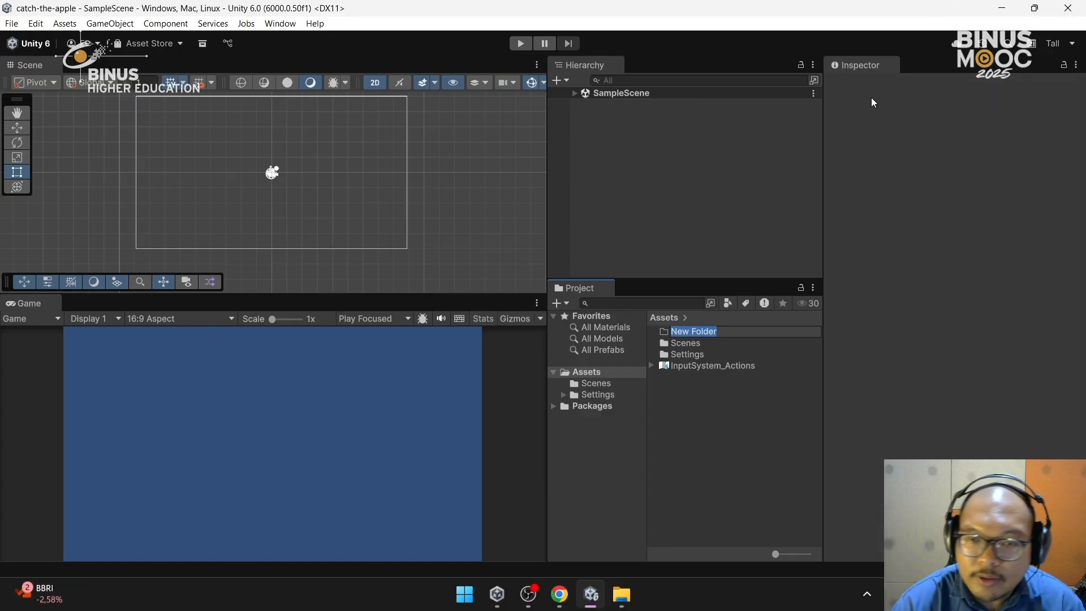
text(Apps)
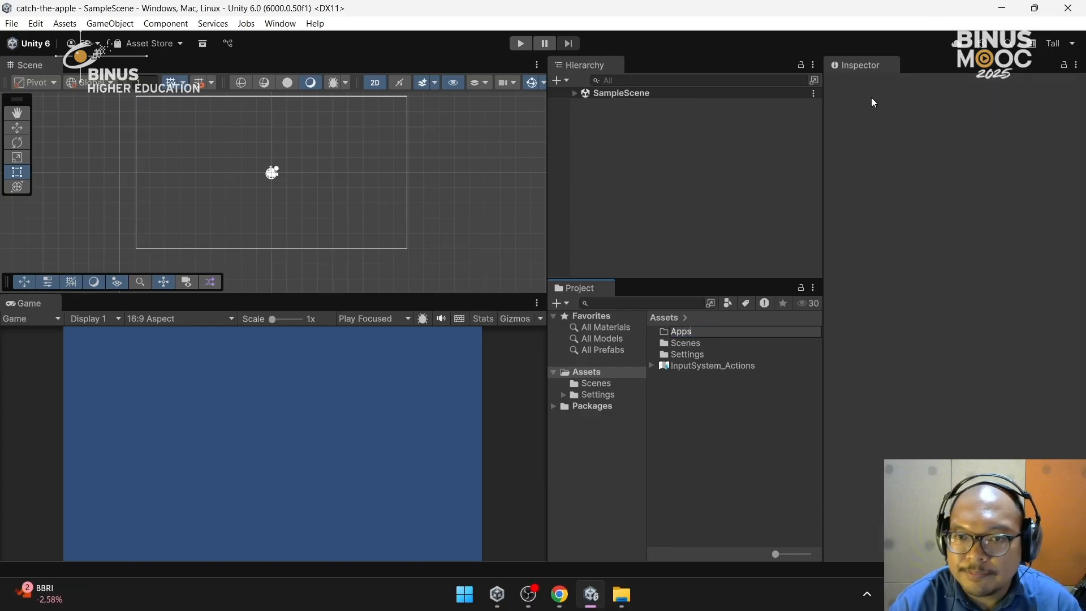
key(Return)
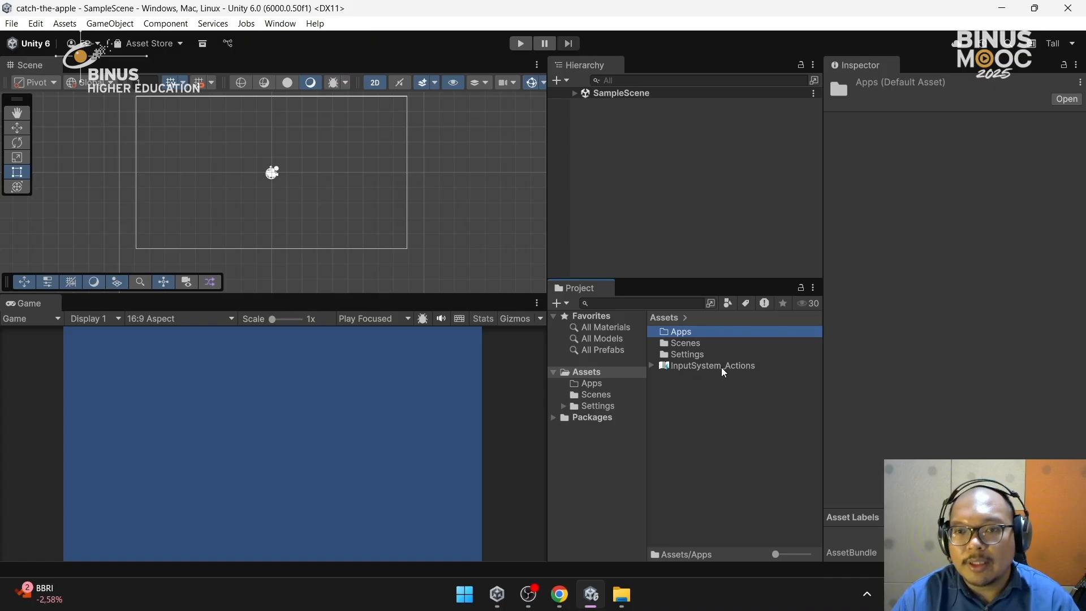
Move InputSystem_Actions and the Scenes folder into the Apps folder
click(691, 366)
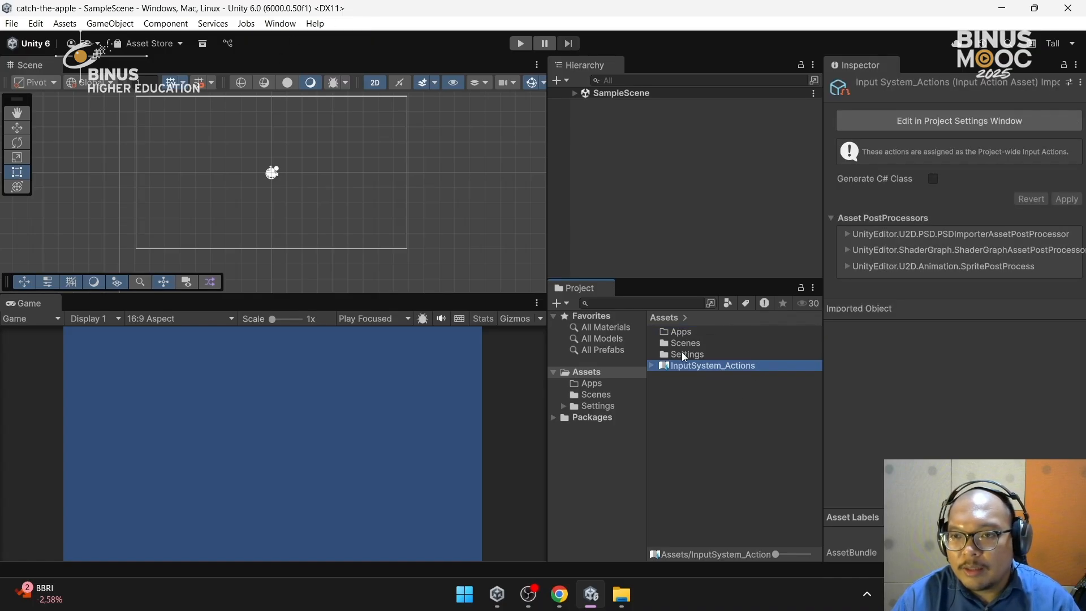
drag(694, 366, 695, 334)
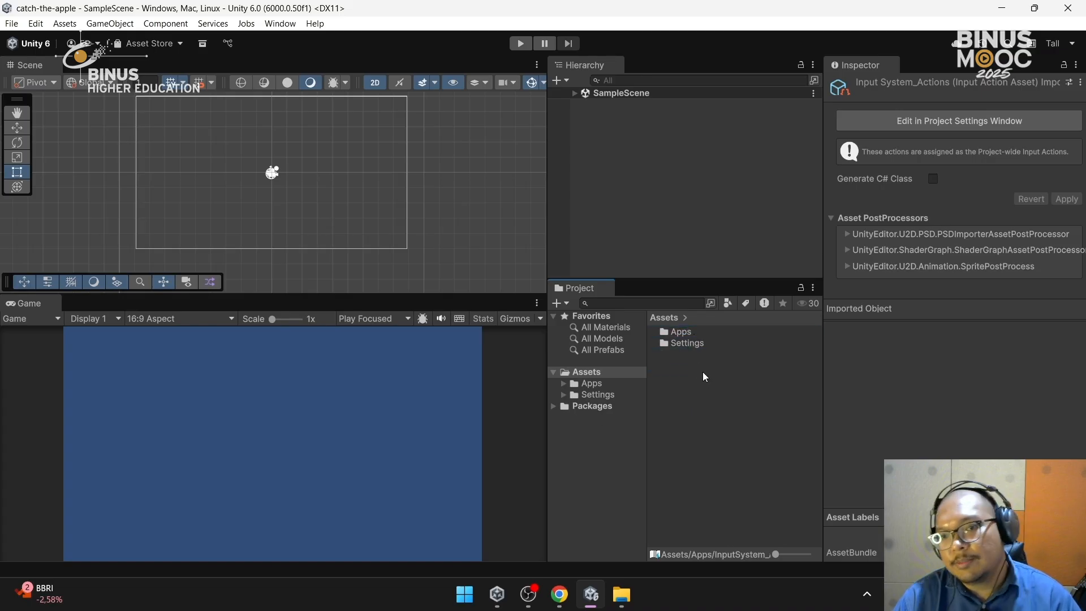
click(703, 373)
click(681, 330)
click(690, 342)
click(686, 333)
click(690, 341)
click(687, 333)
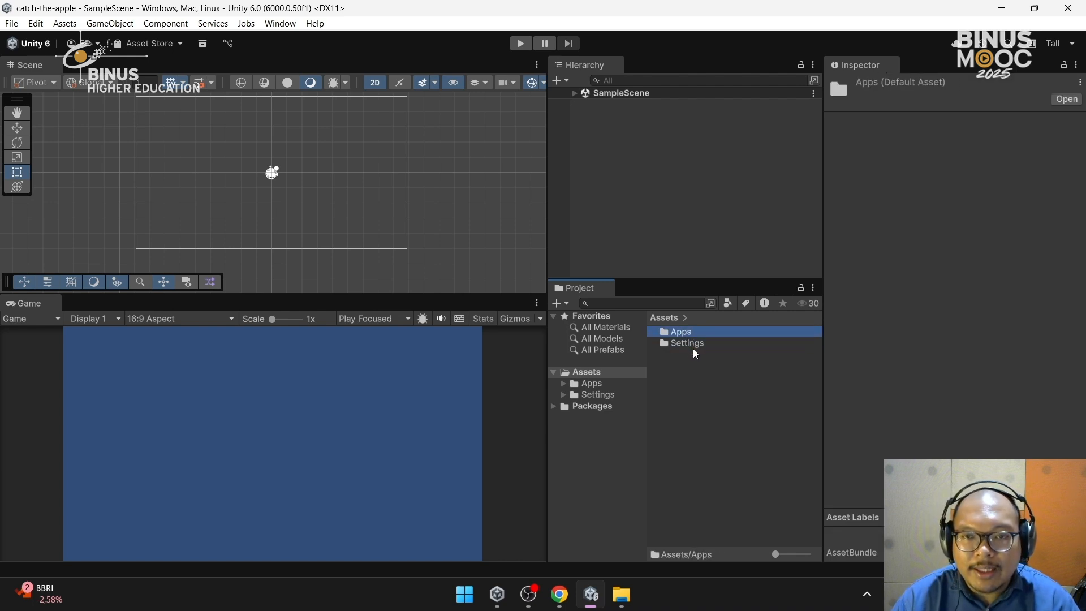
click(680, 371)
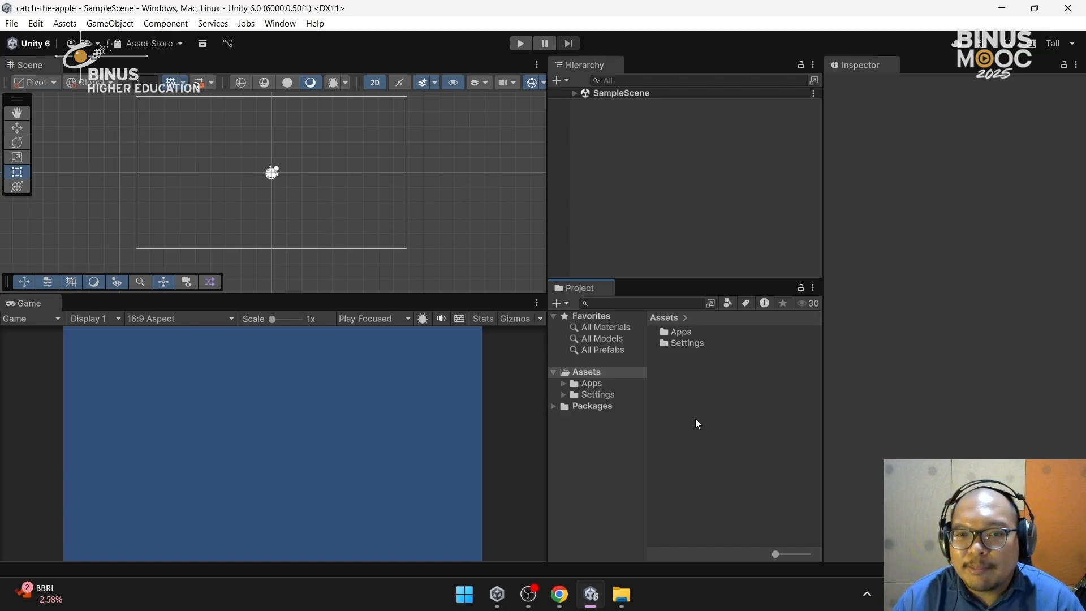
Create a folder named Input inside Apps and move InputSystem_Actions into it
double_click(677, 332)
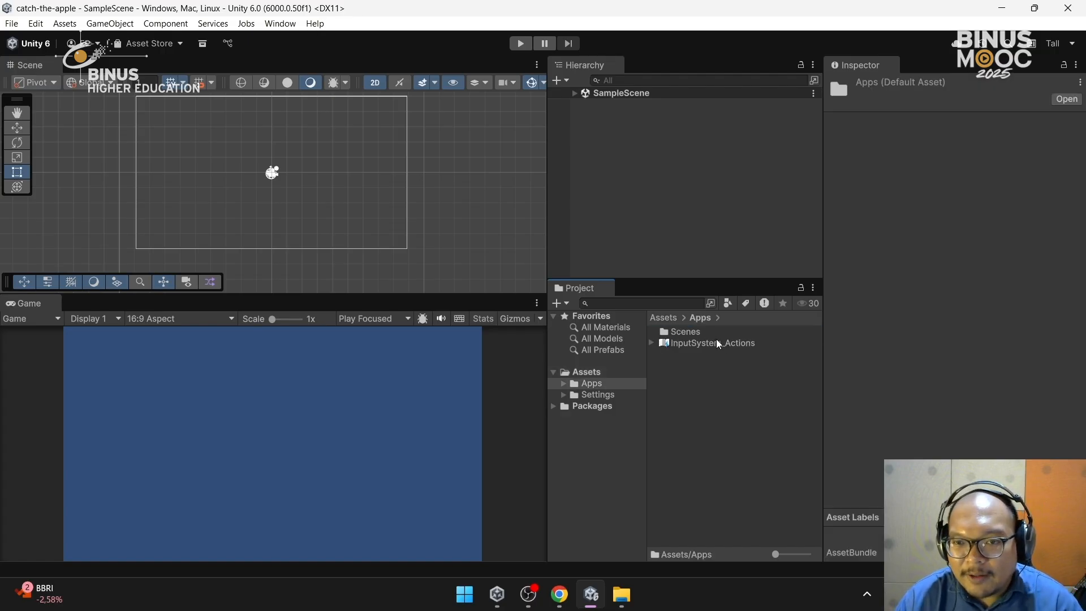
click(691, 355)
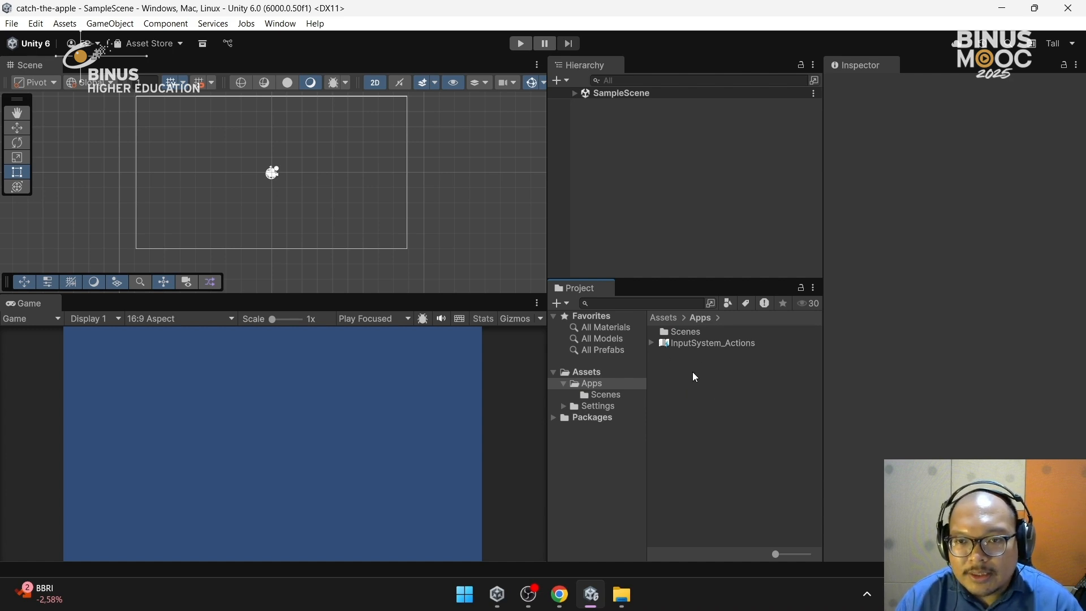
right_click(697, 395)
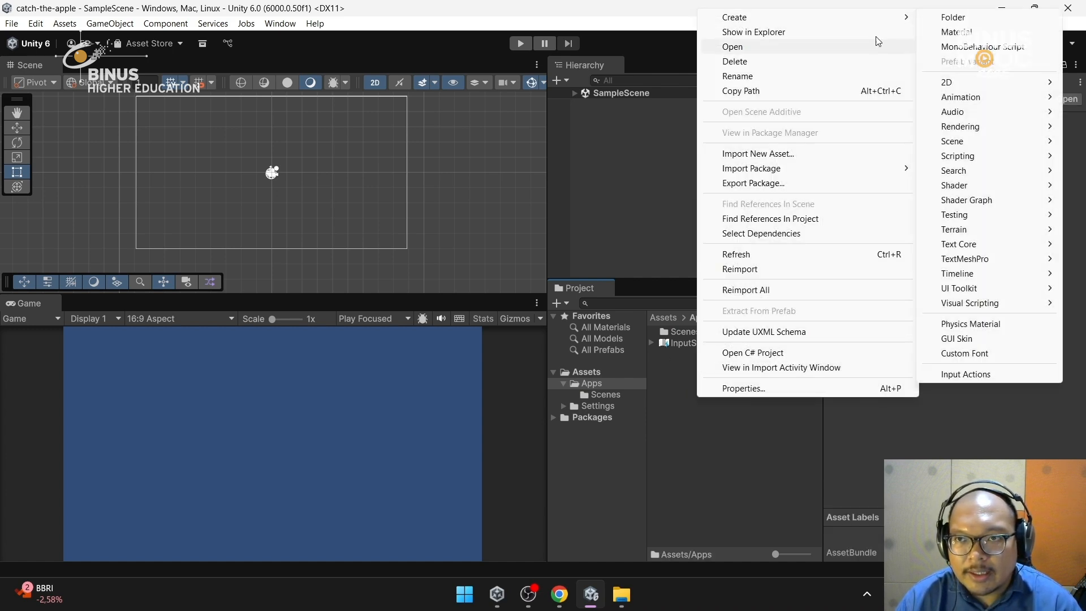
click(953, 16)
text(Input)
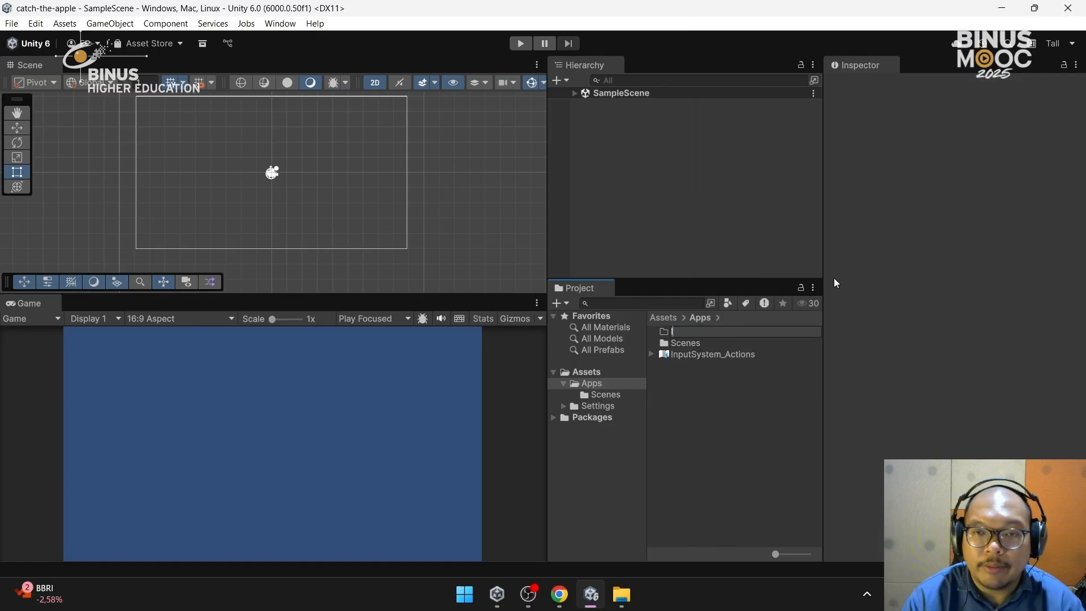
key(Return)
click(703, 355)
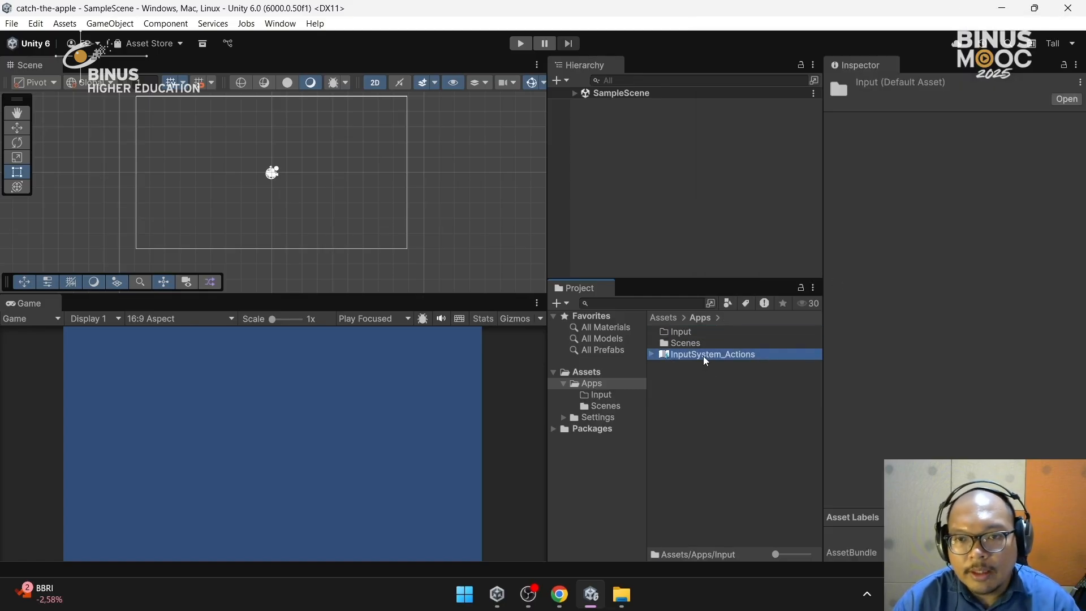
drag(707, 355, 708, 334)
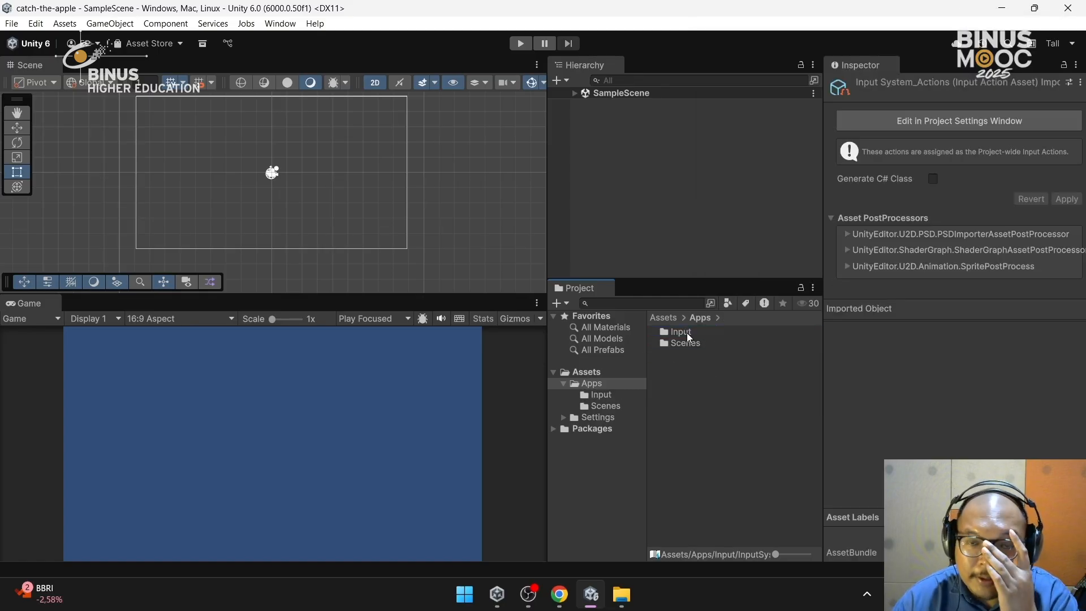
Open the Scenes folder inside Apps and expand SampleScene in the Hierarchy to view its objects
click(706, 382)
right_click(694, 377)
click(674, 349)
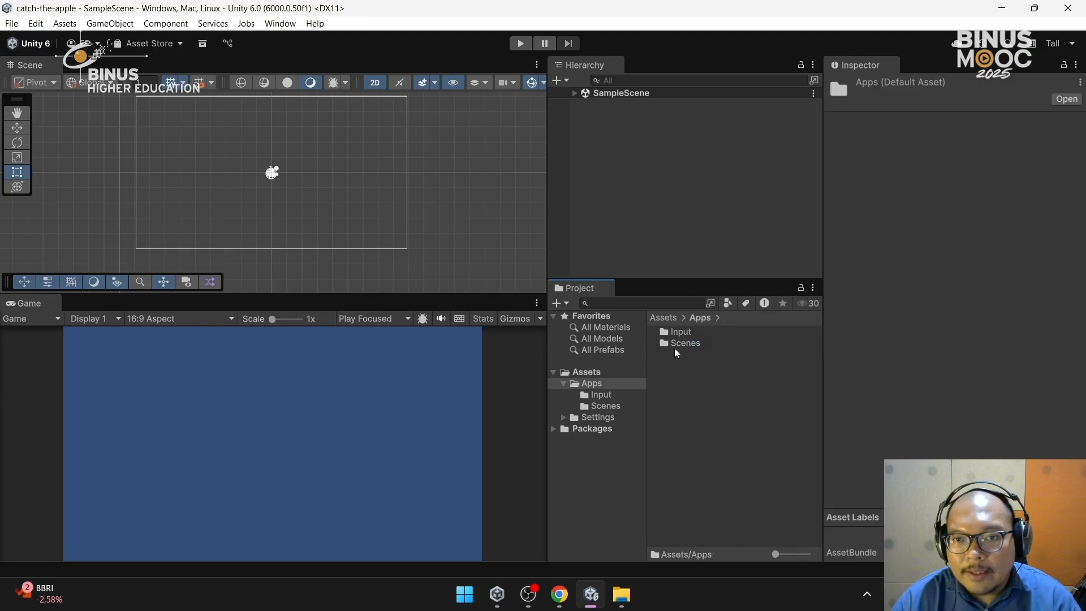
double_click(682, 344)
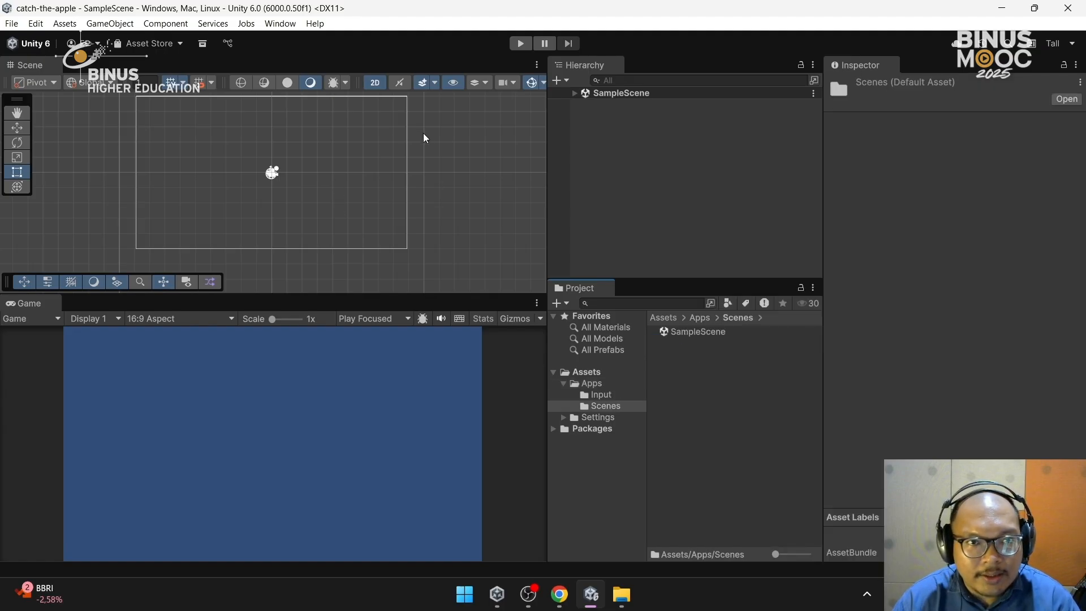
click(575, 94)
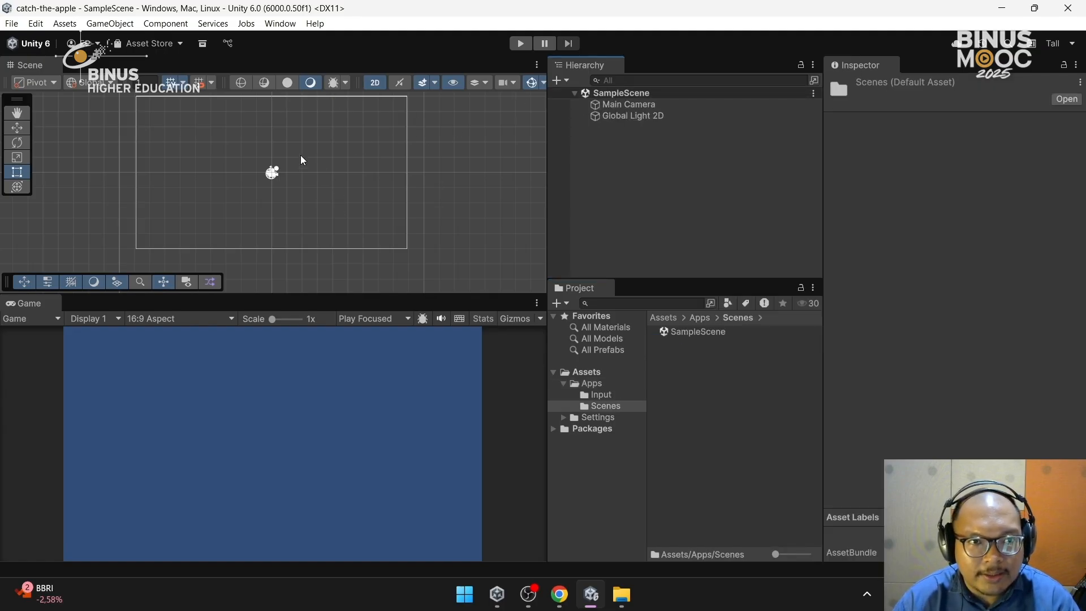
click(717, 338)
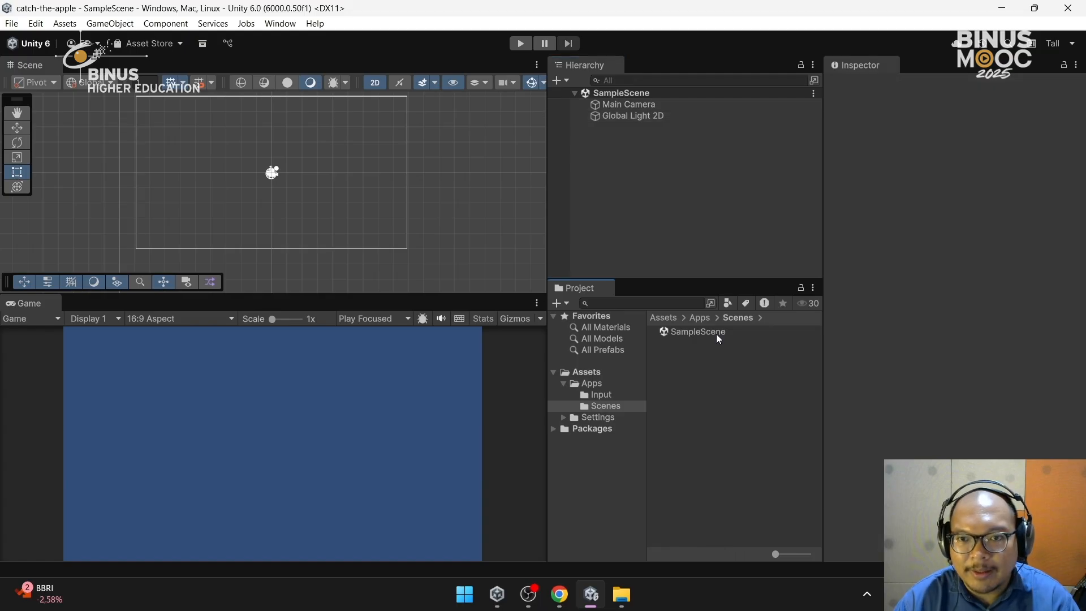
Create a folder named Resources inside the Apps folder
click(698, 318)
right_click(688, 393)
click(678, 432)
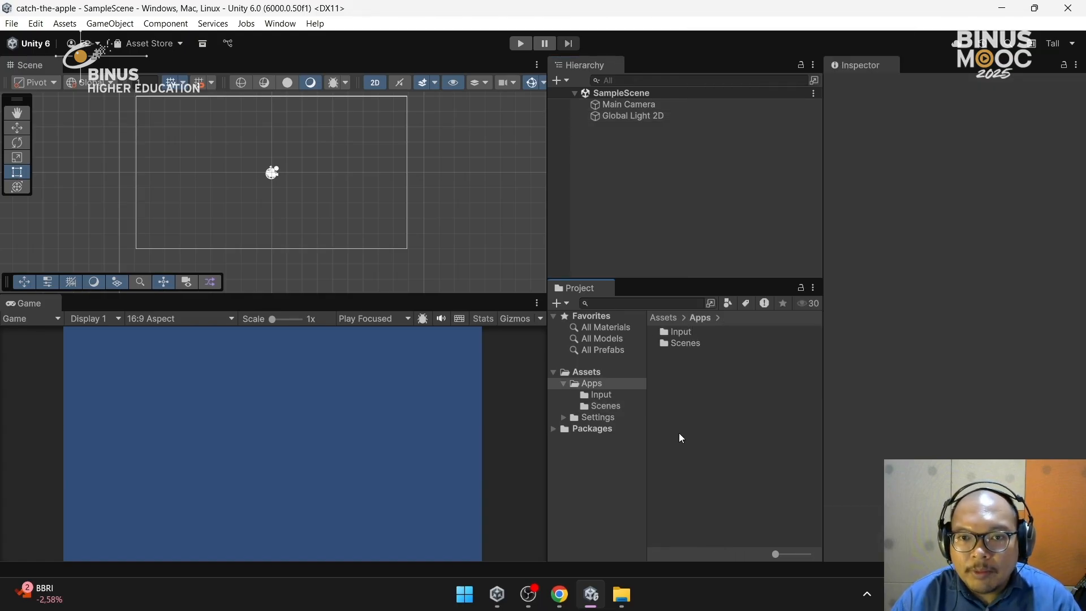
click(594, 386)
click(674, 371)
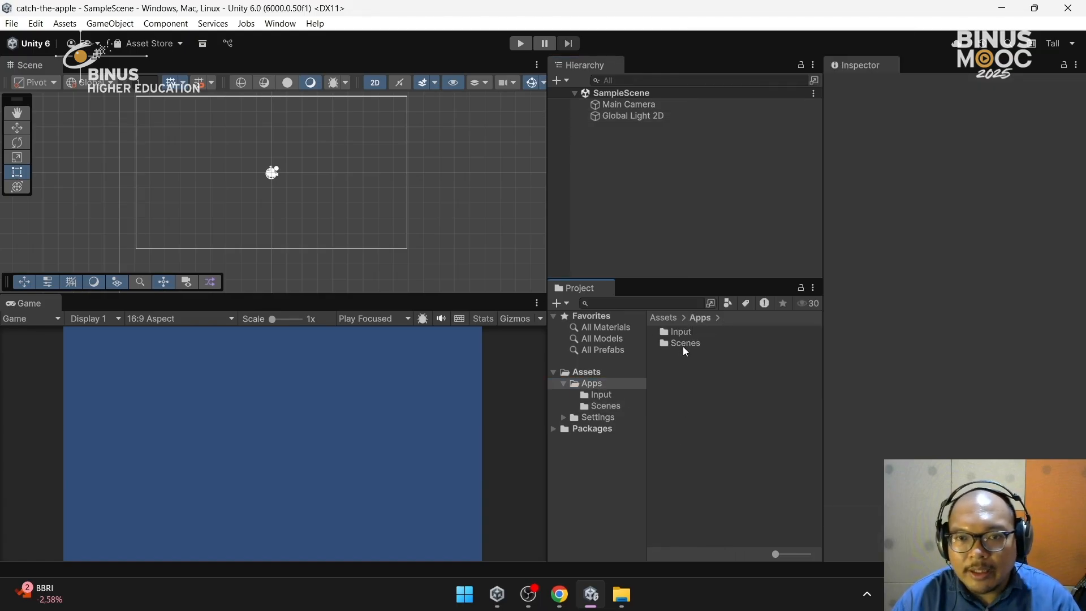
right_click(710, 402)
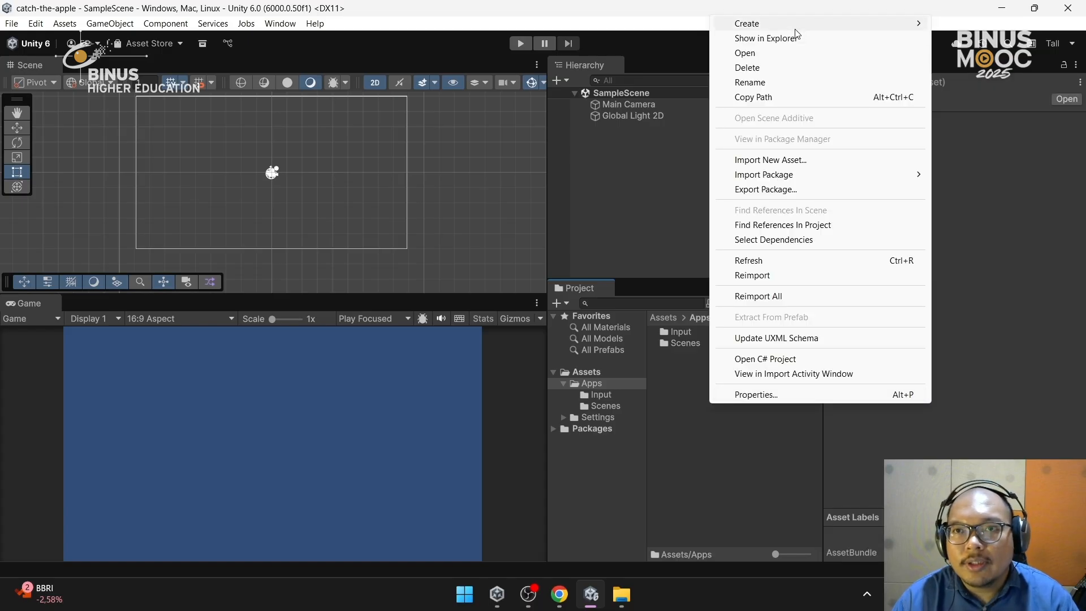
mouse_move(799, 26)
click(965, 23)
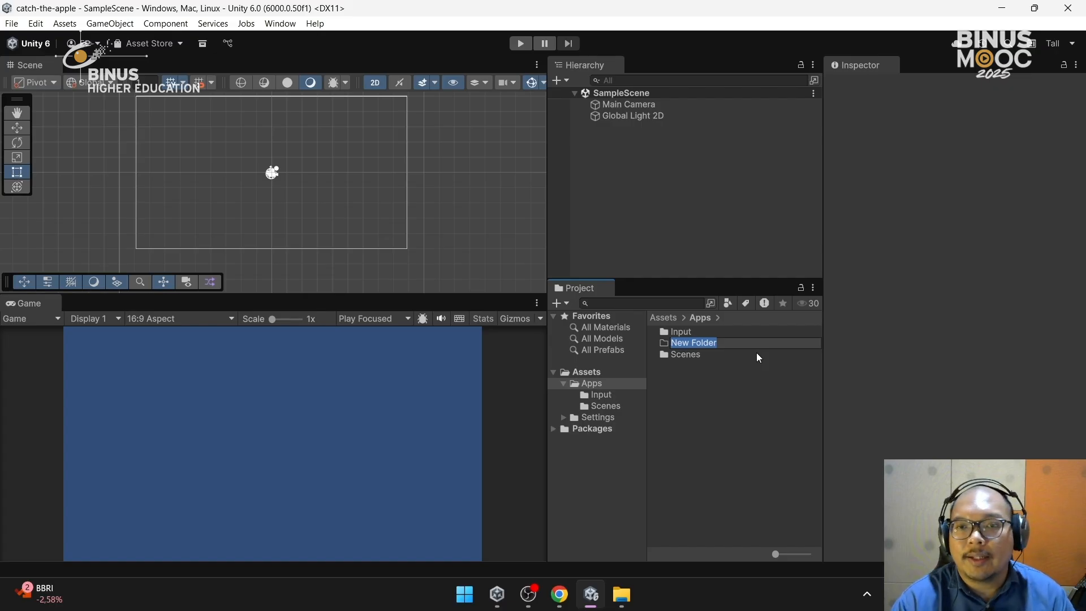
text(Resources)
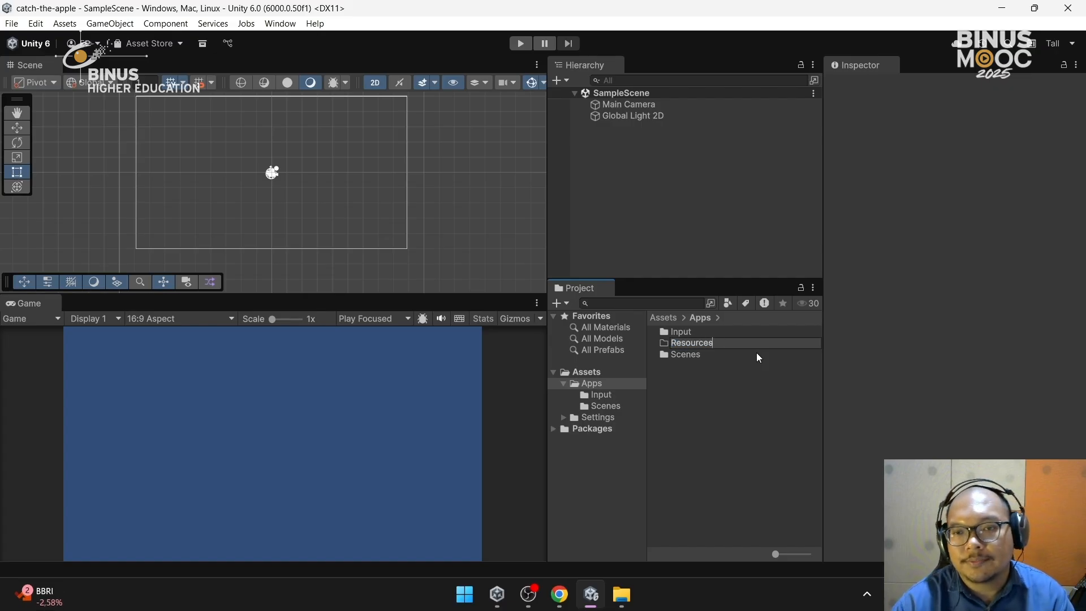
key(Return)
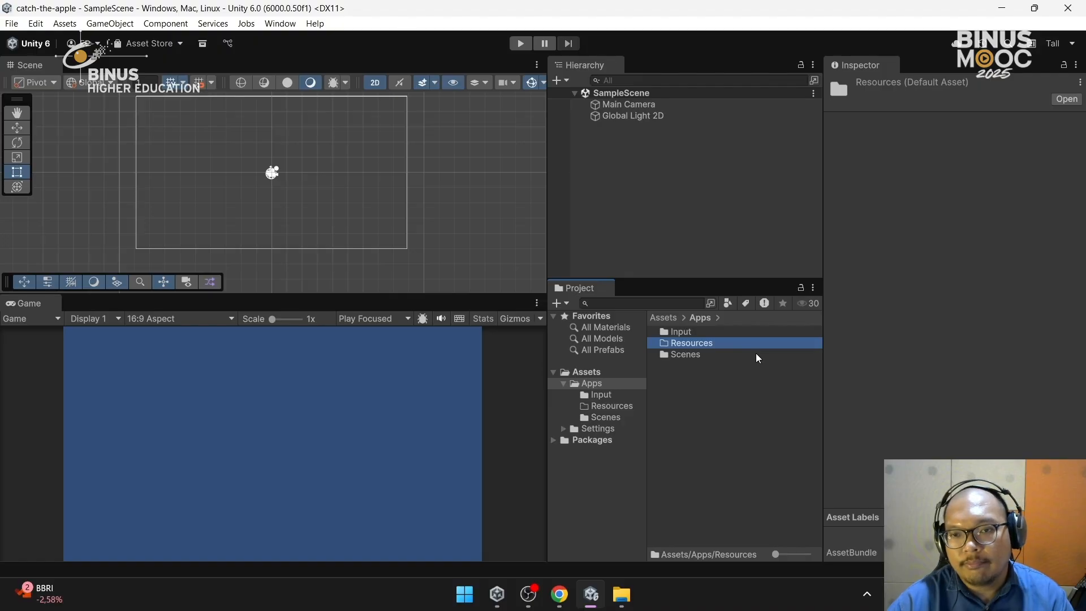
Create a folder named Scripts inside the Apps folder, alongside Input, Resources and Scenes
right_click(695, 382)
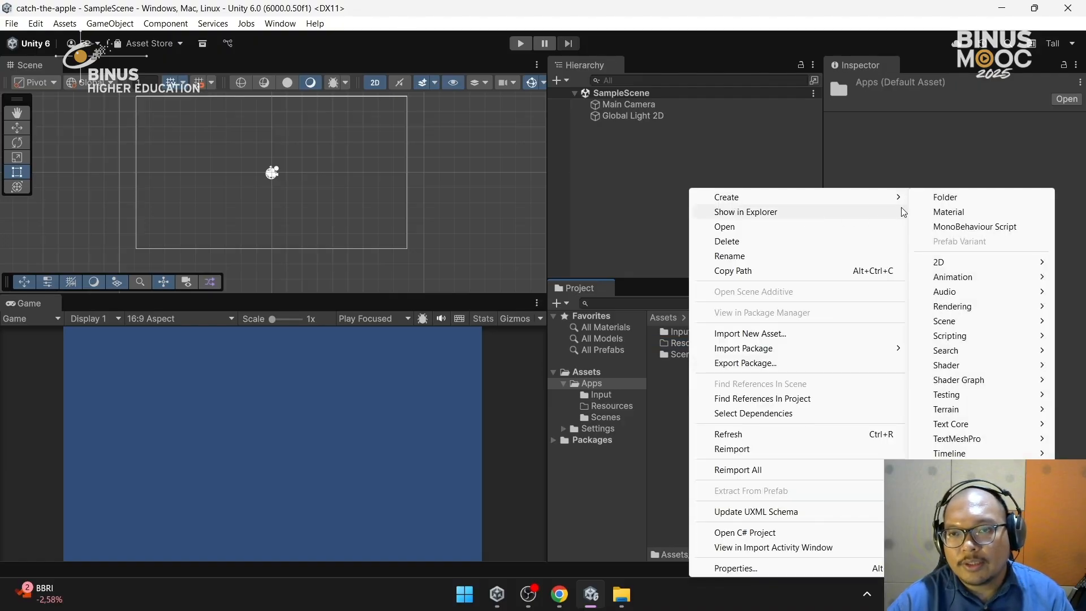
click(941, 197)
text(Scripts)
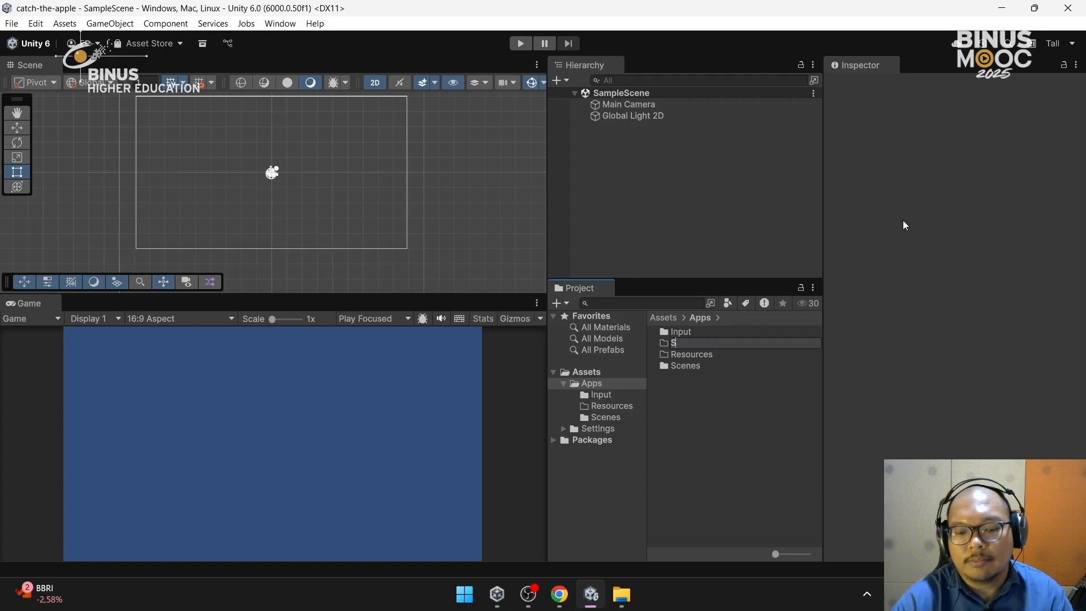
key(Return)
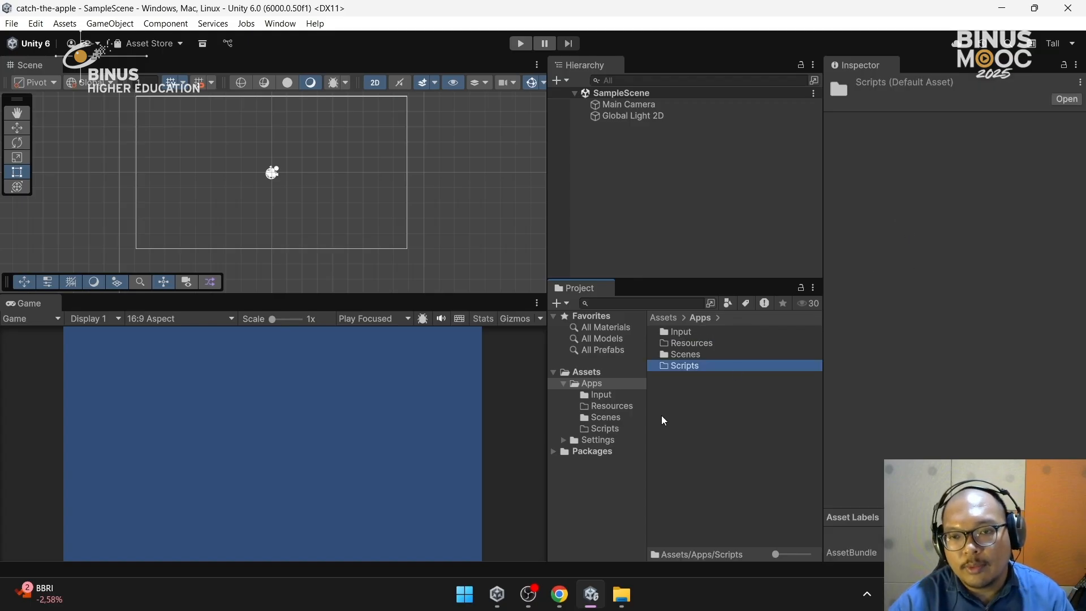
click(686, 381)
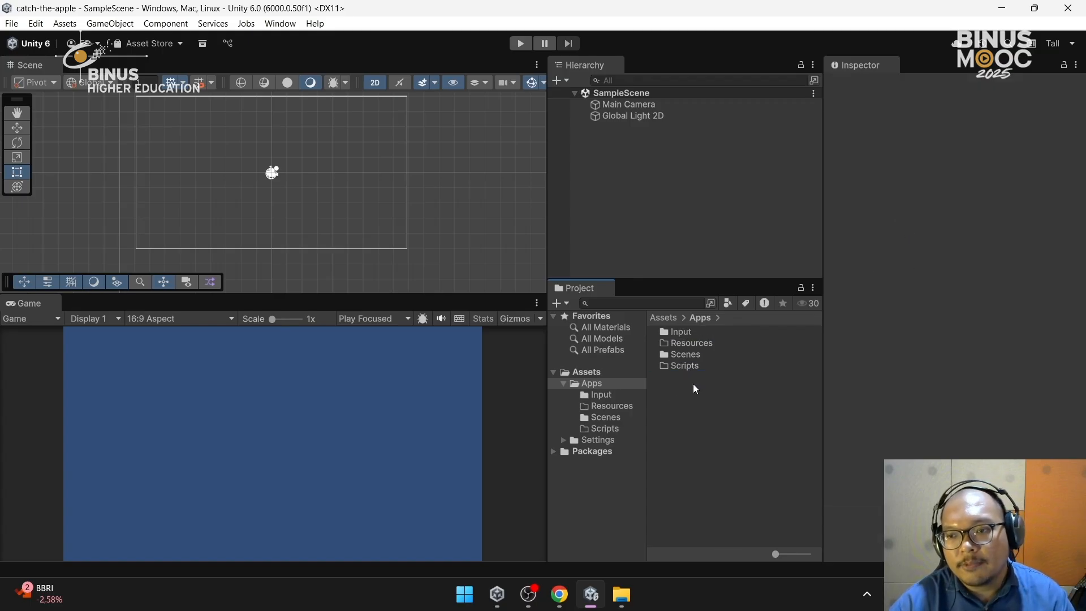
click(688, 368)
click(719, 402)
Open the Resources folder and create a folder named Sprites inside it
click(692, 345)
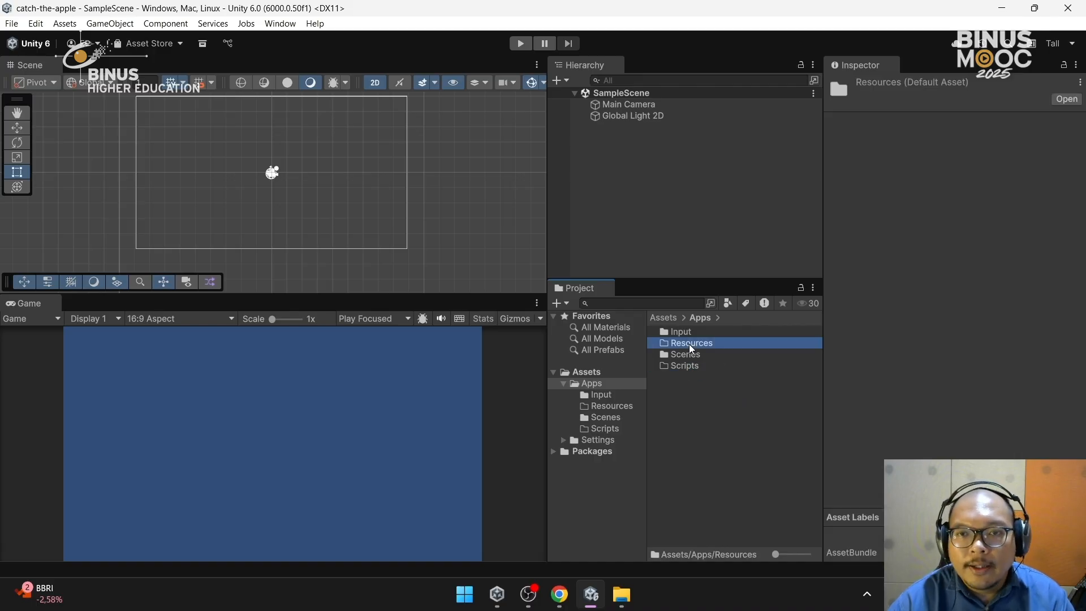
double_click(694, 349)
right_click(686, 378)
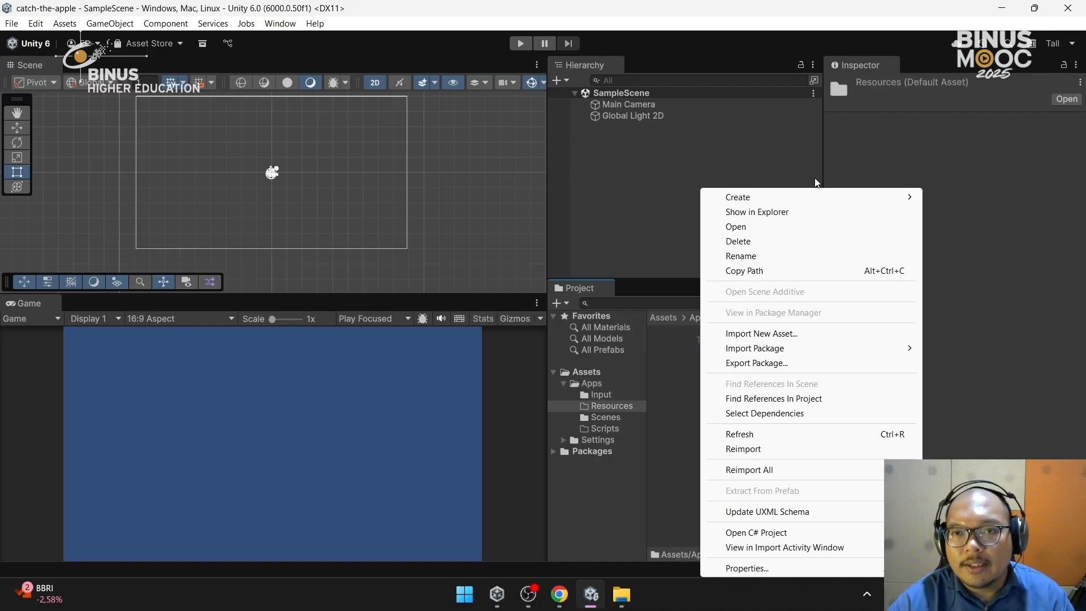
mouse_move(905, 198)
click(956, 197)
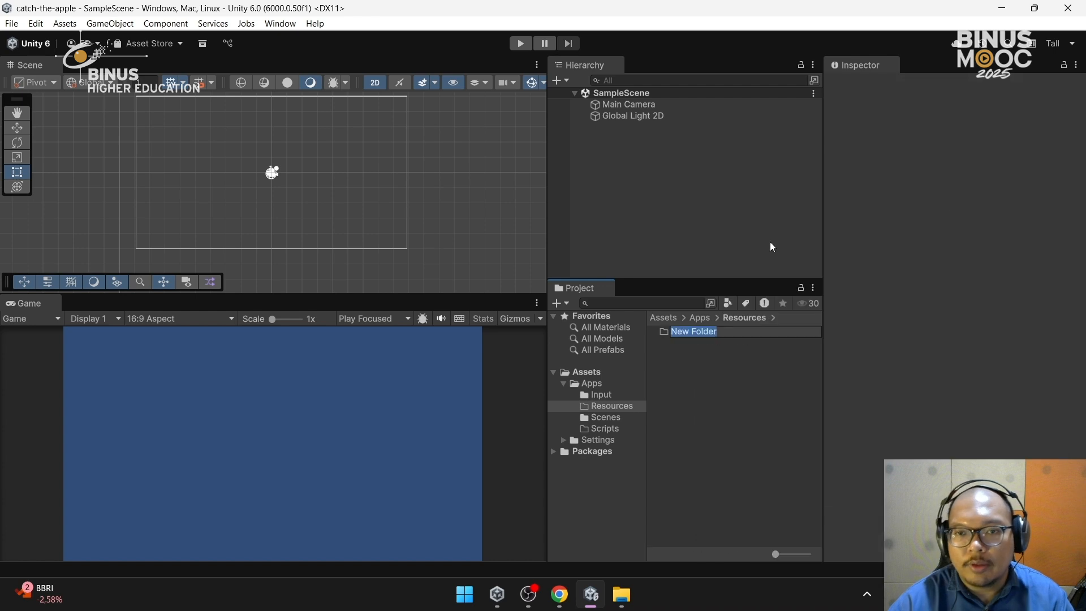
text(Textures)
key(Return)
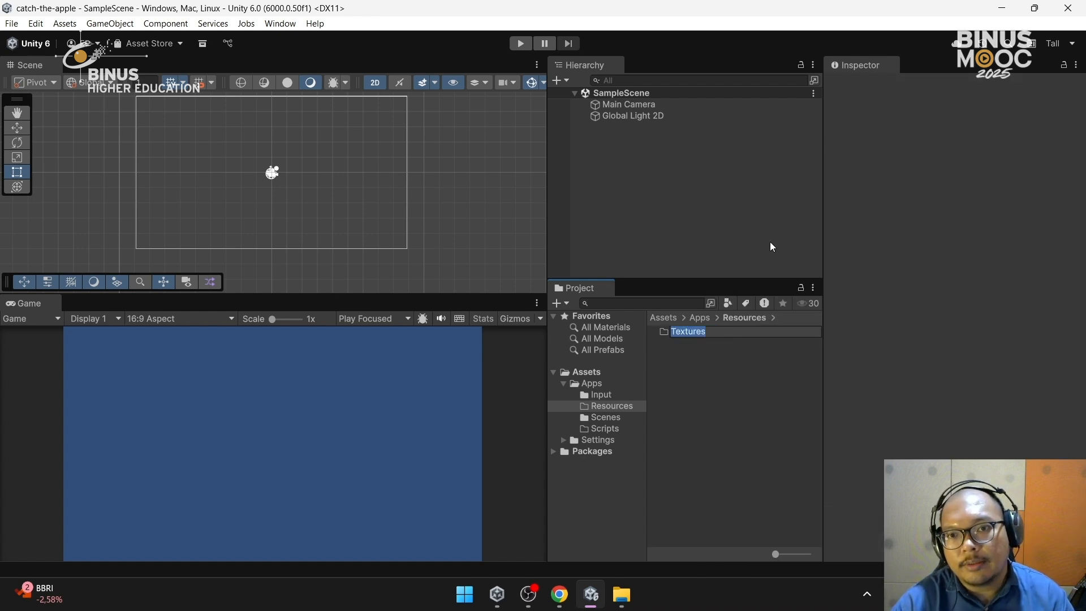
text(S)
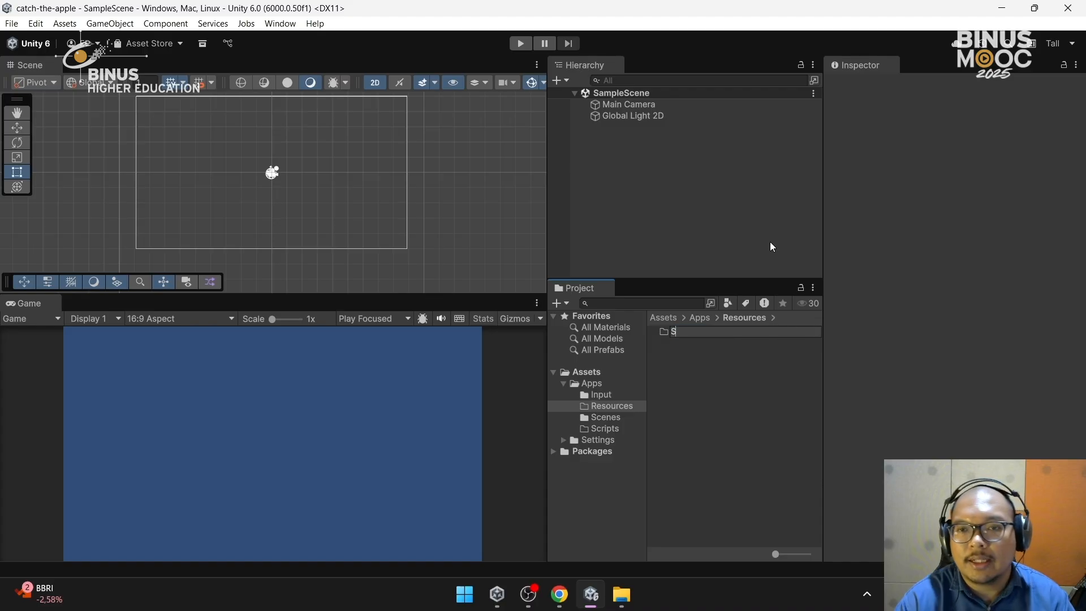
text(prites)
key(Return)
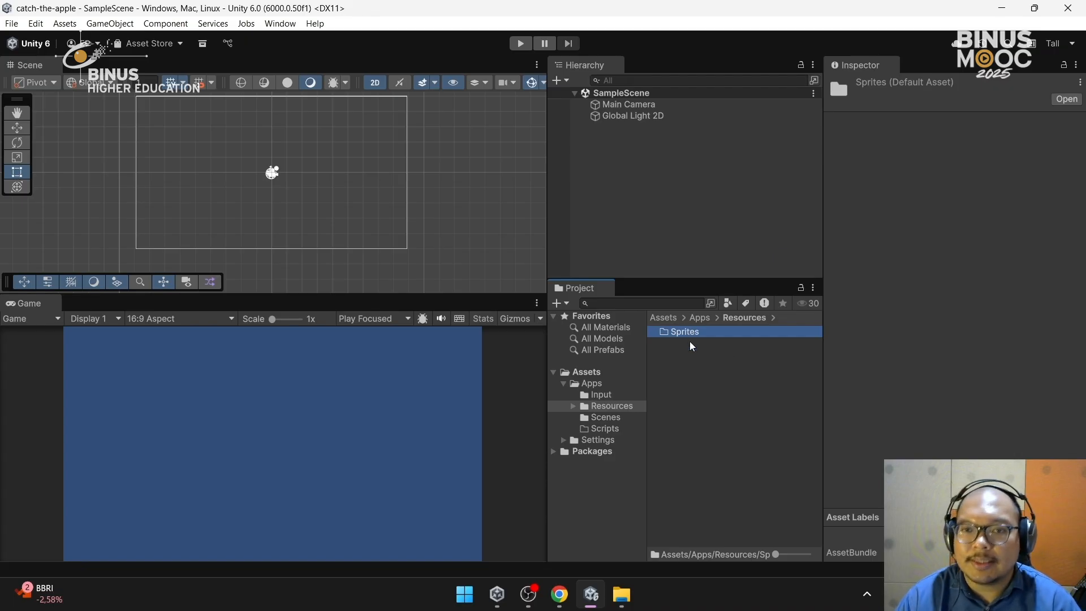
Expand Resources in the folder tree and create a folder named Audio inside it
click(699, 405)
click(573, 406)
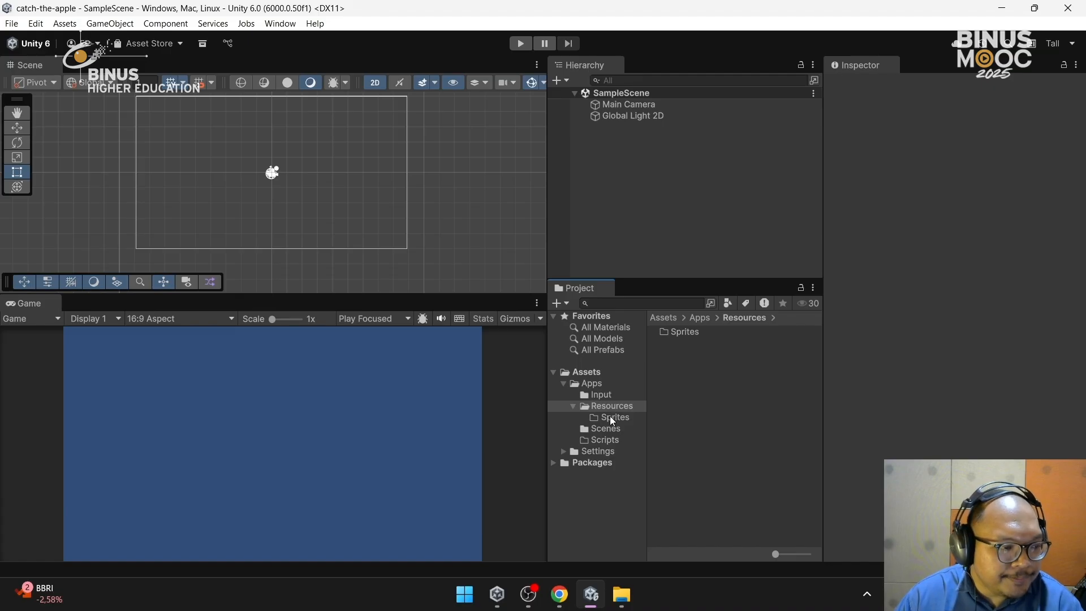
right_click(694, 409)
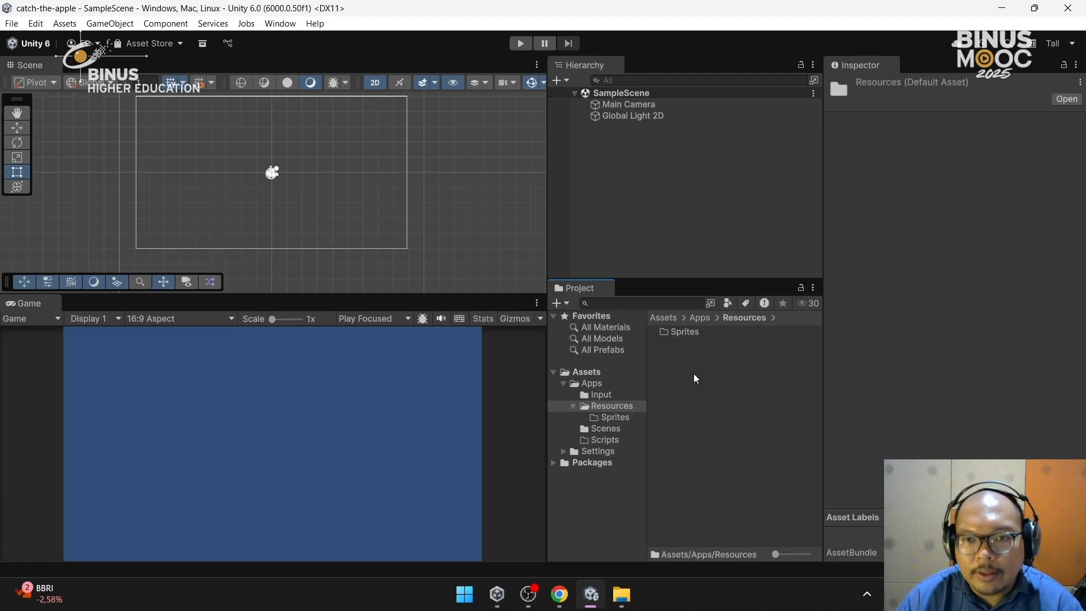
mouse_move(770, 201)
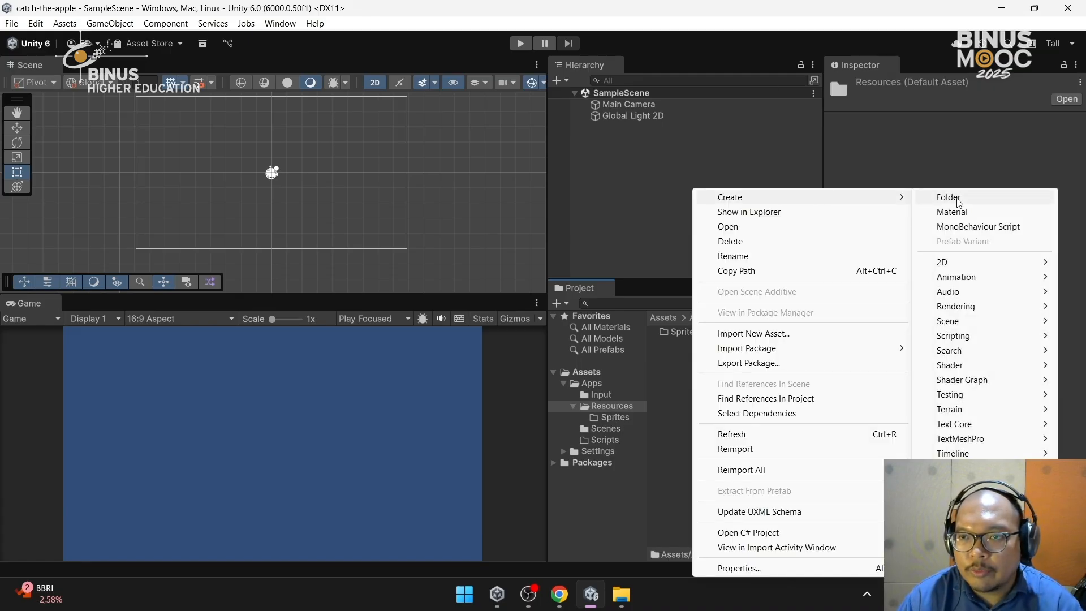
click(944, 196)
text(Audio)
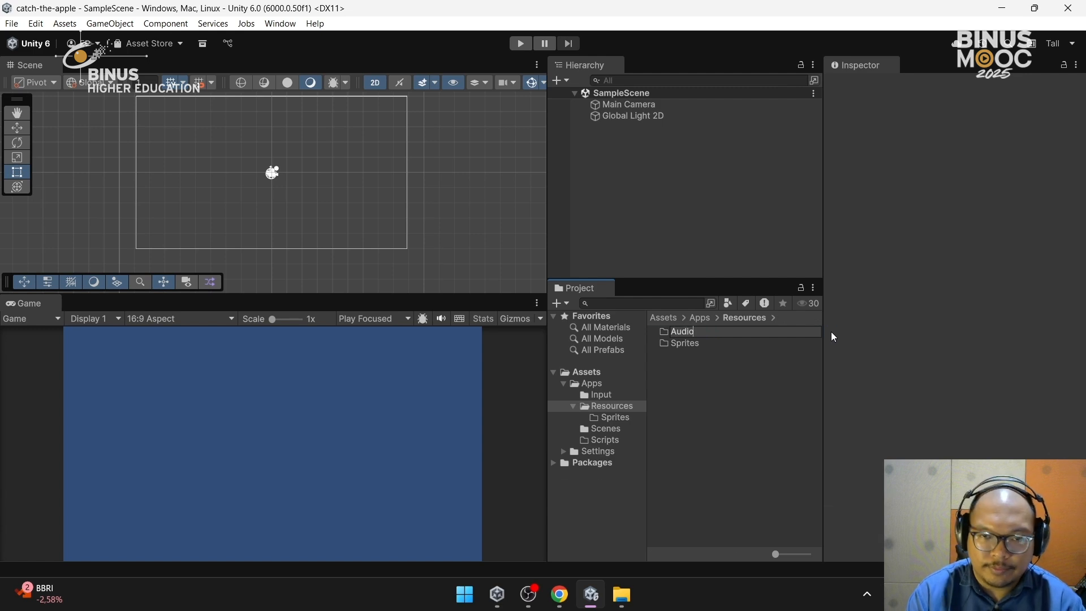
key(Return)
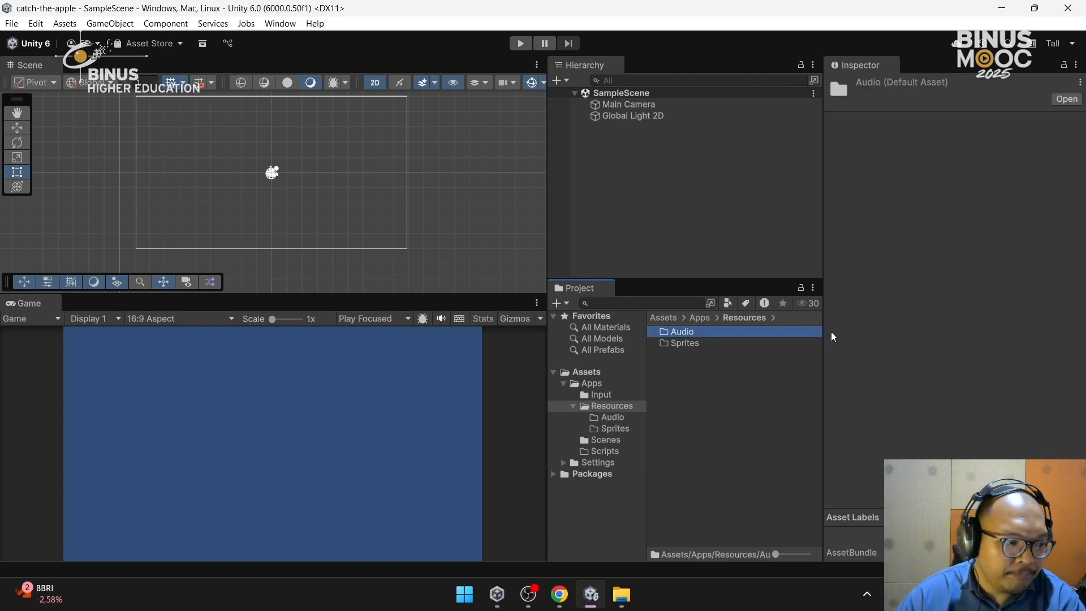
click(670, 405)
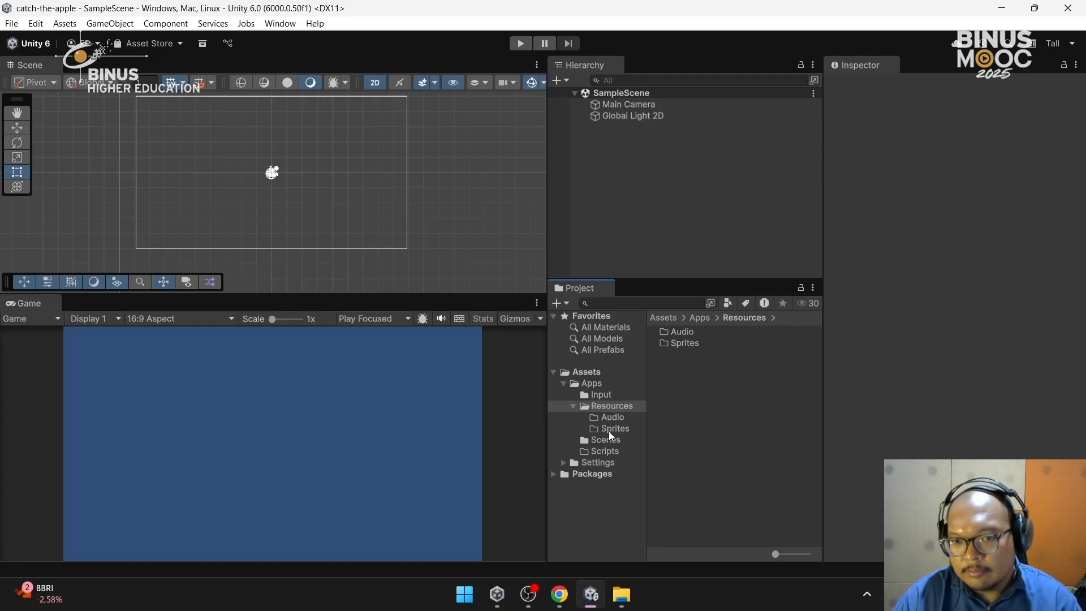
click(601, 383)
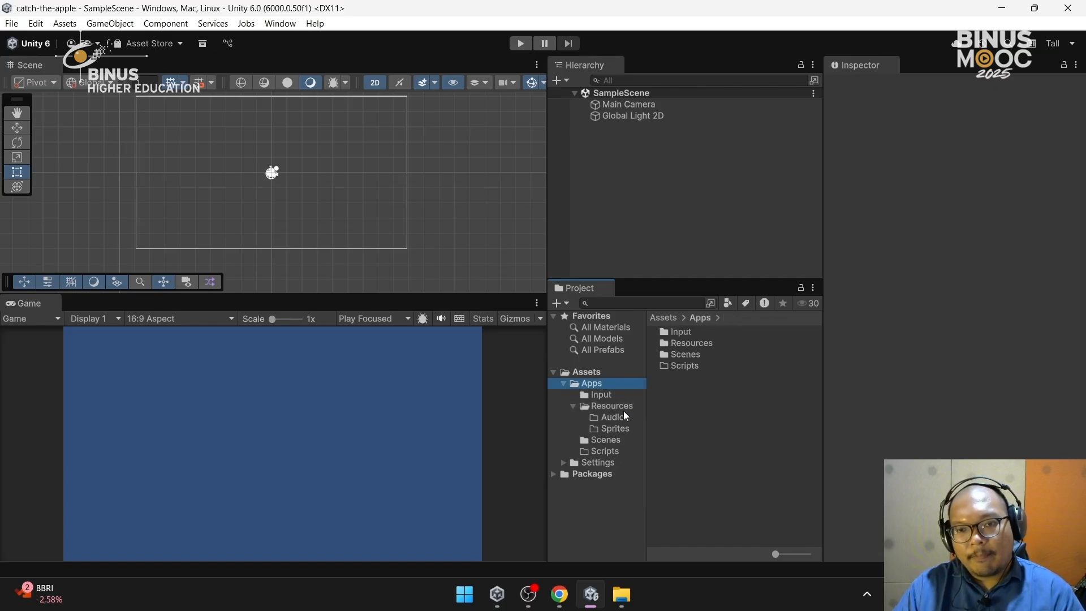
click(624, 408)
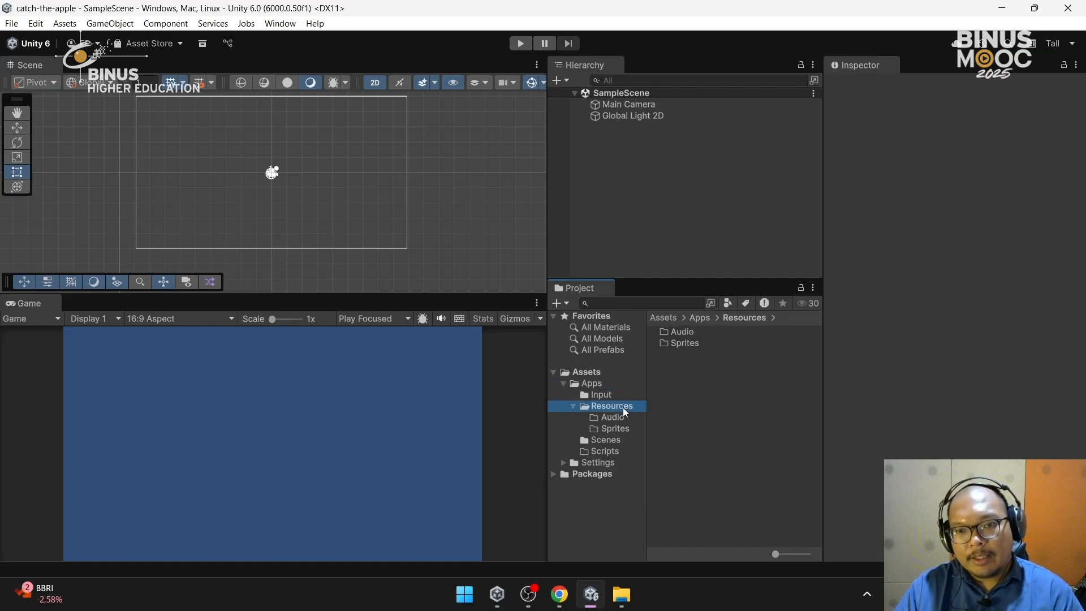
click(705, 392)
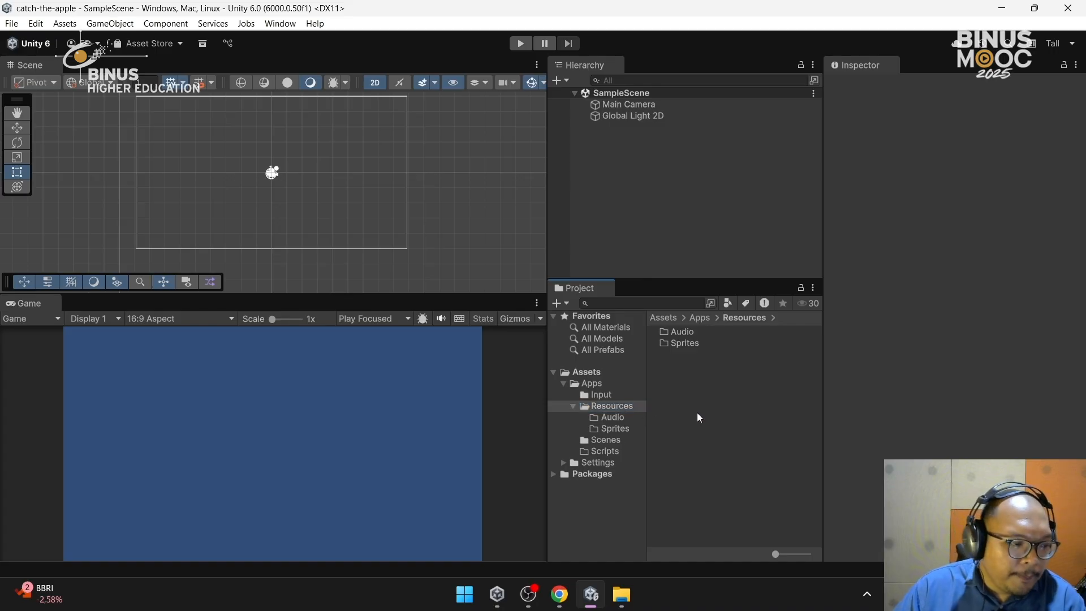
Rename the SampleScene asset in the Scenes folder to Gameplay
click(612, 443)
click(691, 333)
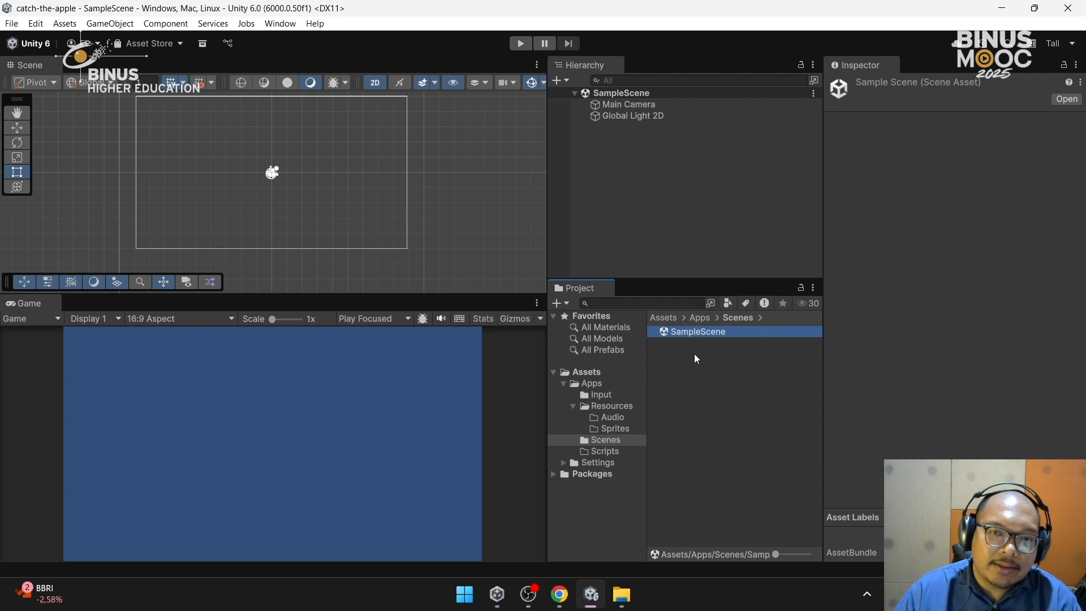
key(F2)
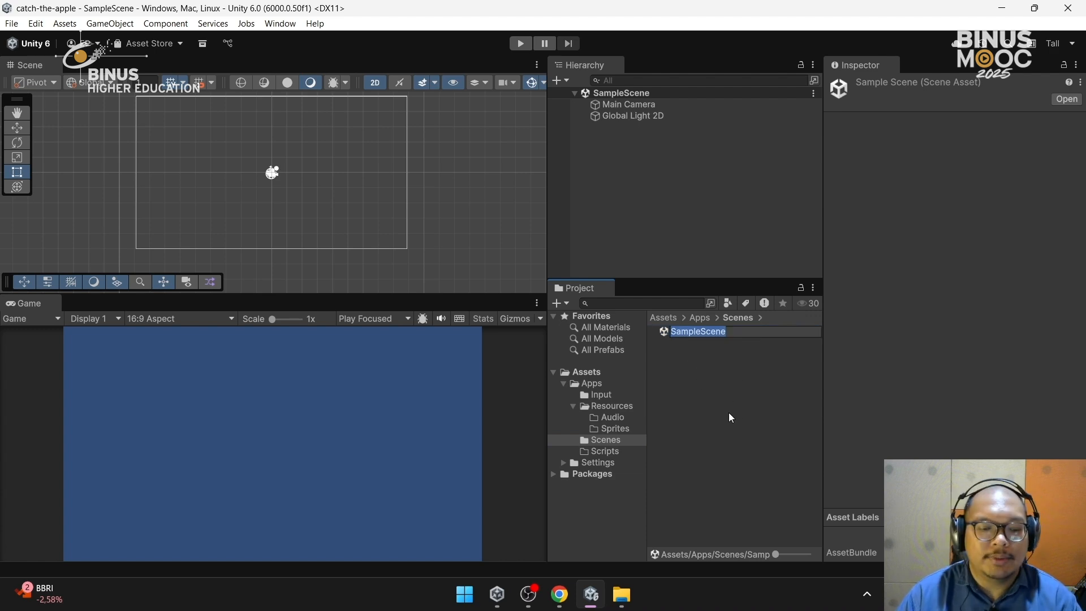
text(Gameplay)
key(Return)
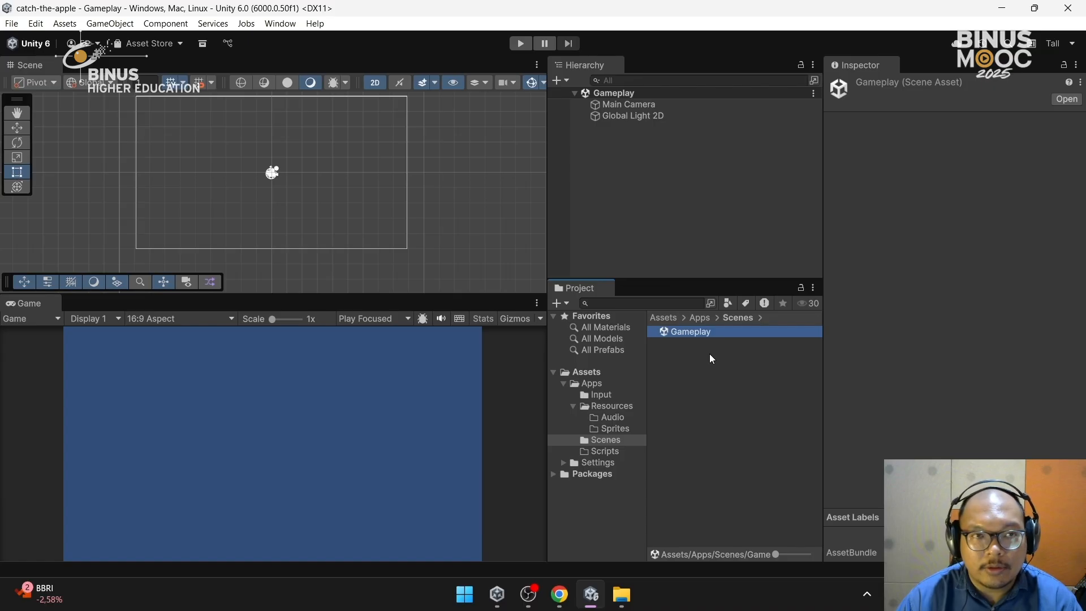
click(12, 24)
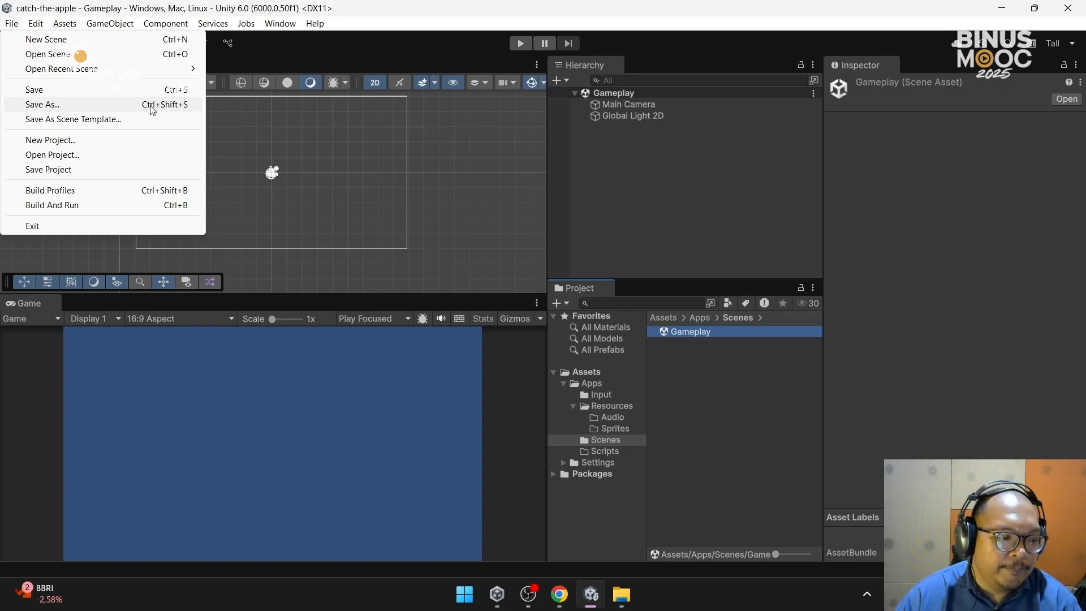
click(712, 378)
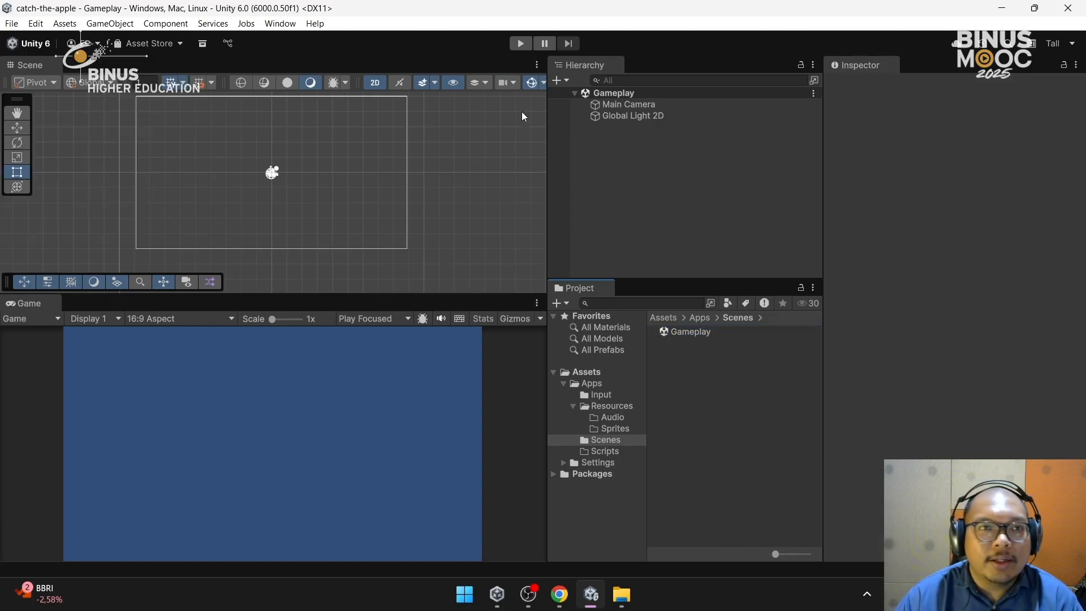